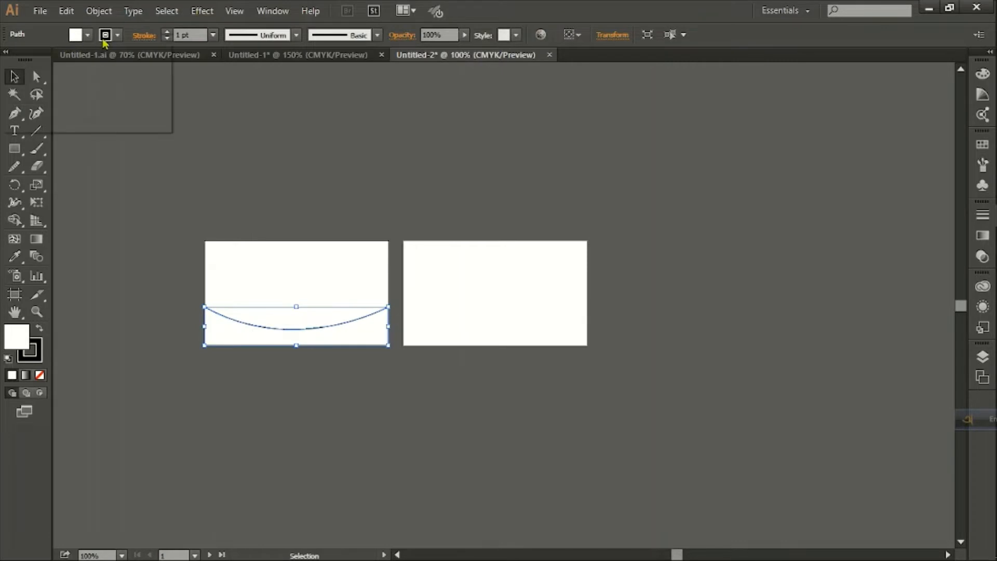
# Fill the curved shape along the first card's lower edge with black.
pyautogui.click(40, 59)
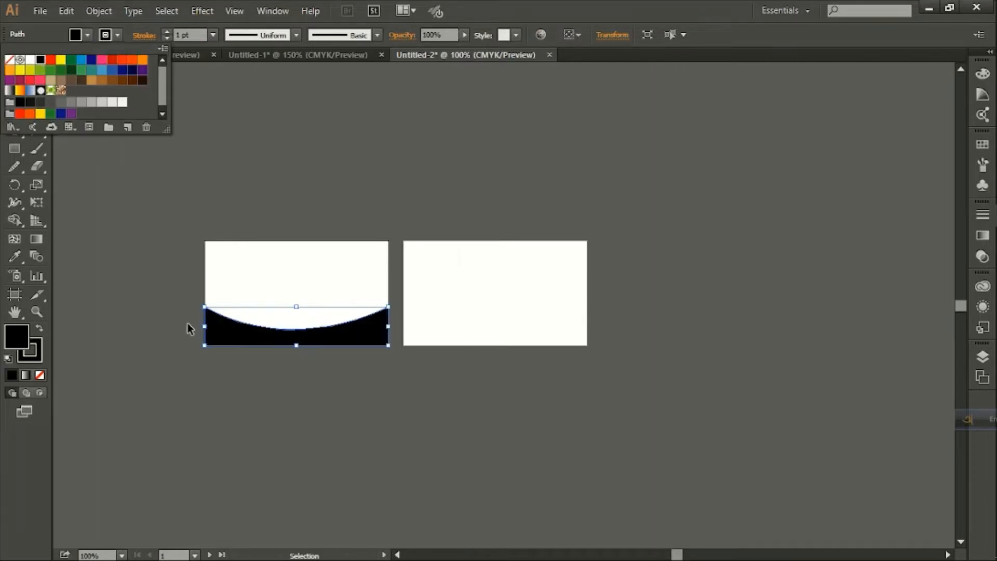
pyautogui.click(127, 331)
pyautogui.click(127, 331)
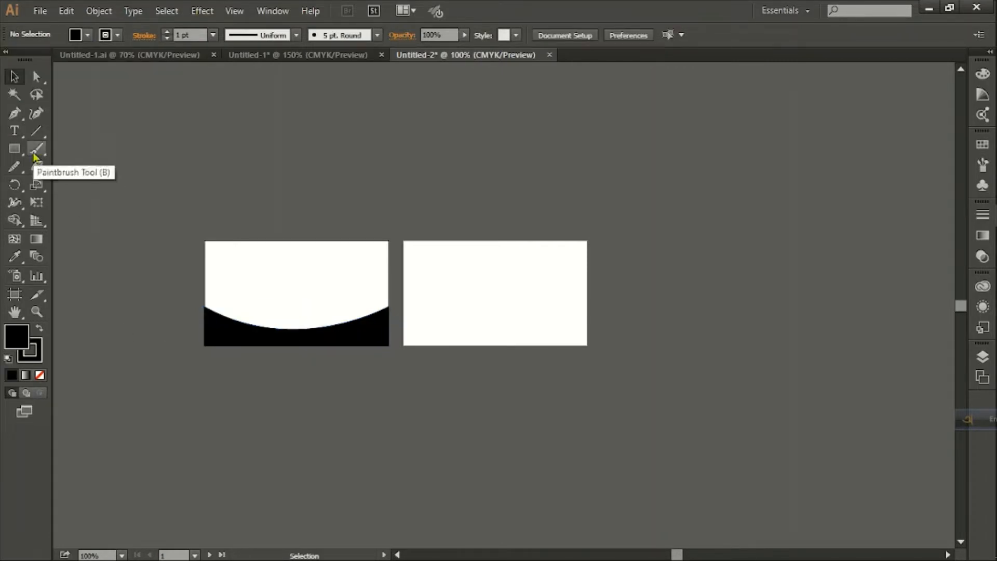
# Set the fill to none and draw a closed Pen shape with a concave curved top above the black shape, spanning the card's full width.
pyautogui.click(14, 113)
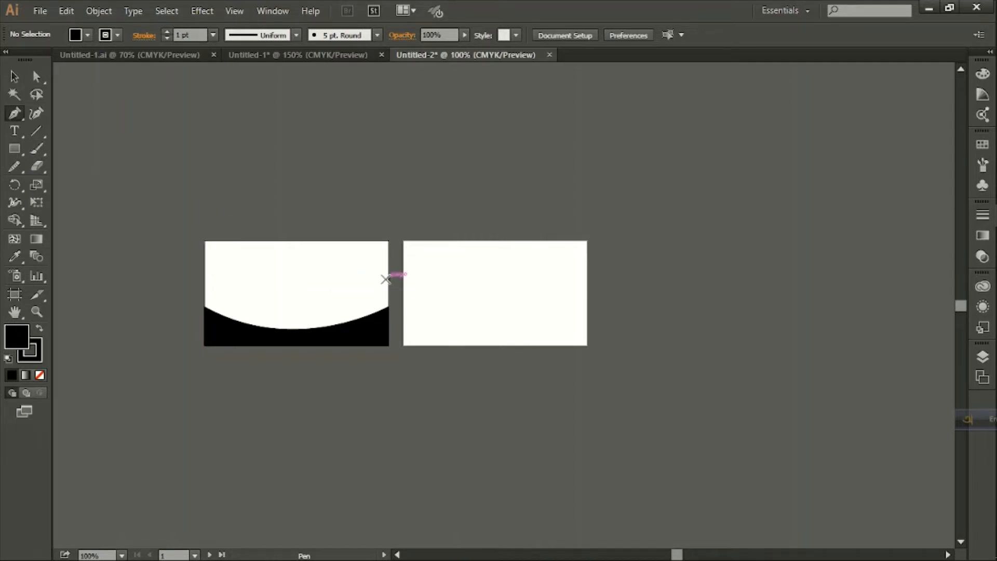
pyautogui.click(87, 35)
pyautogui.click(10, 57)
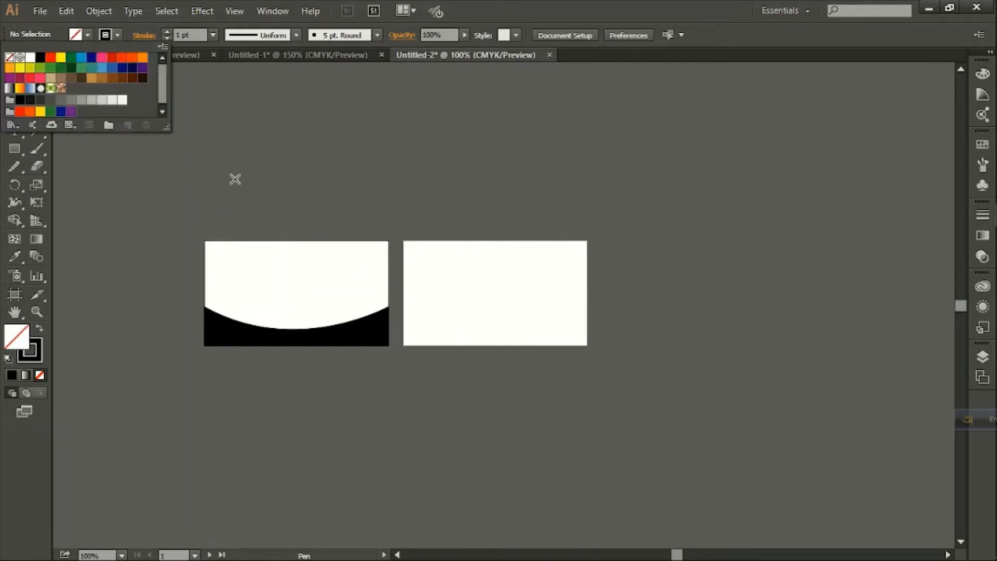
pyautogui.press('Escape')
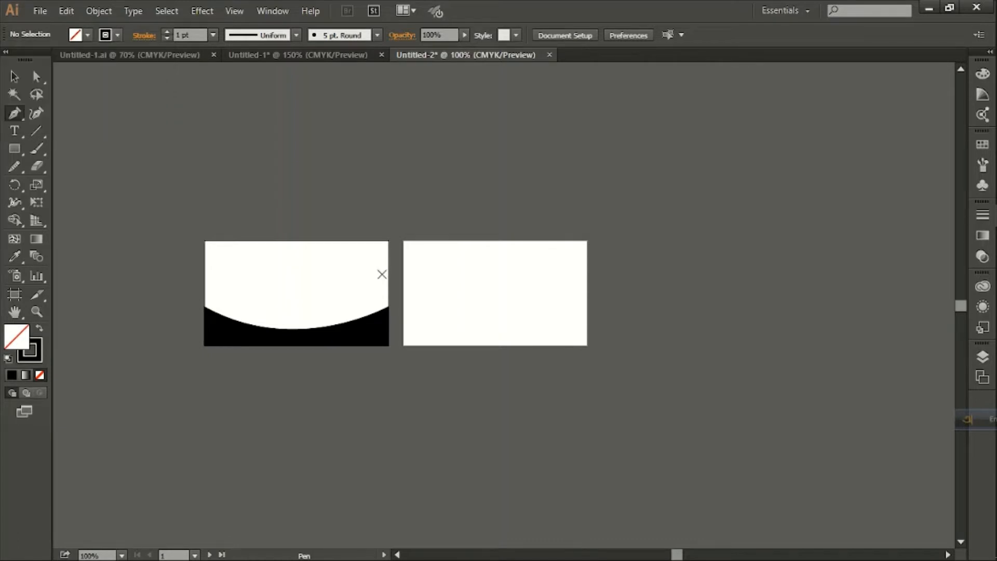
pyautogui.press('ctrl')
pyautogui.click(388, 264)
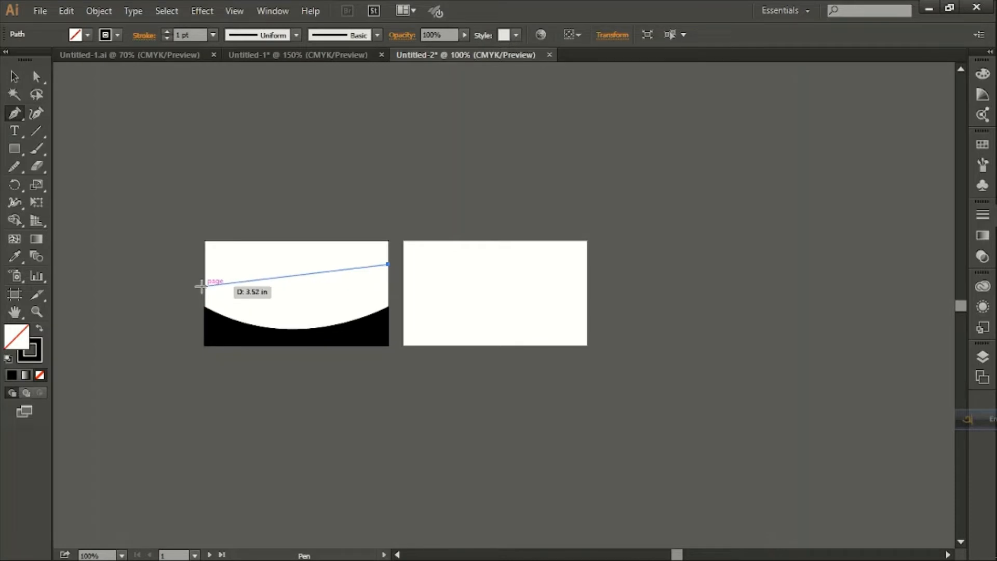
pyautogui.moveTo(205, 287); pyautogui.dragTo(97, 231)
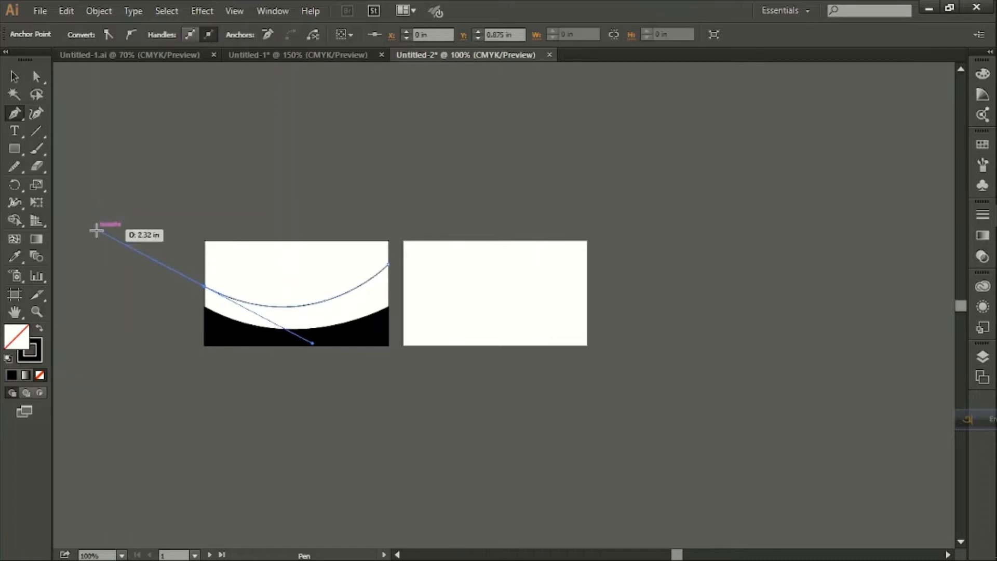
pyautogui.click(206, 286)
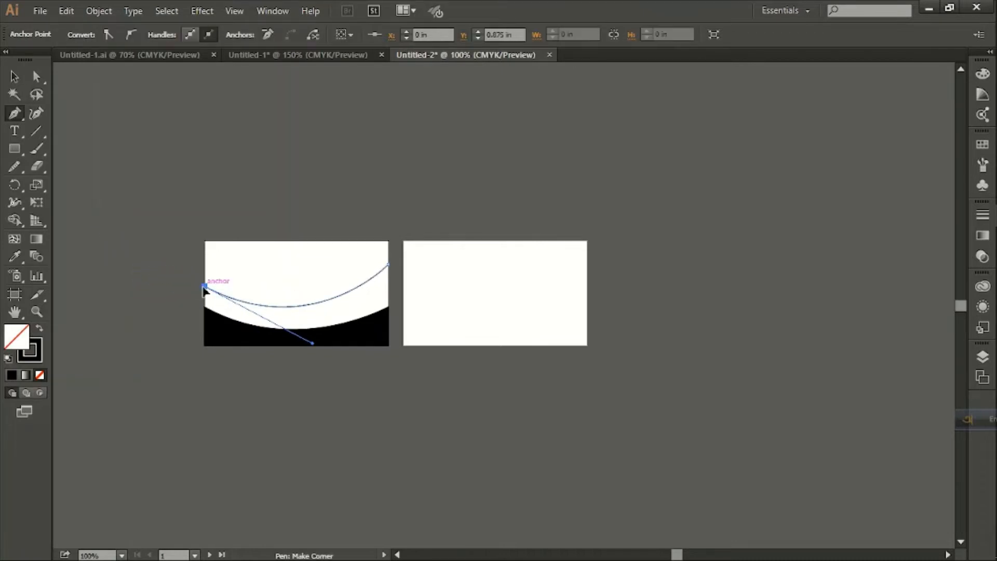
pyautogui.click(205, 337)
pyautogui.click(388, 338)
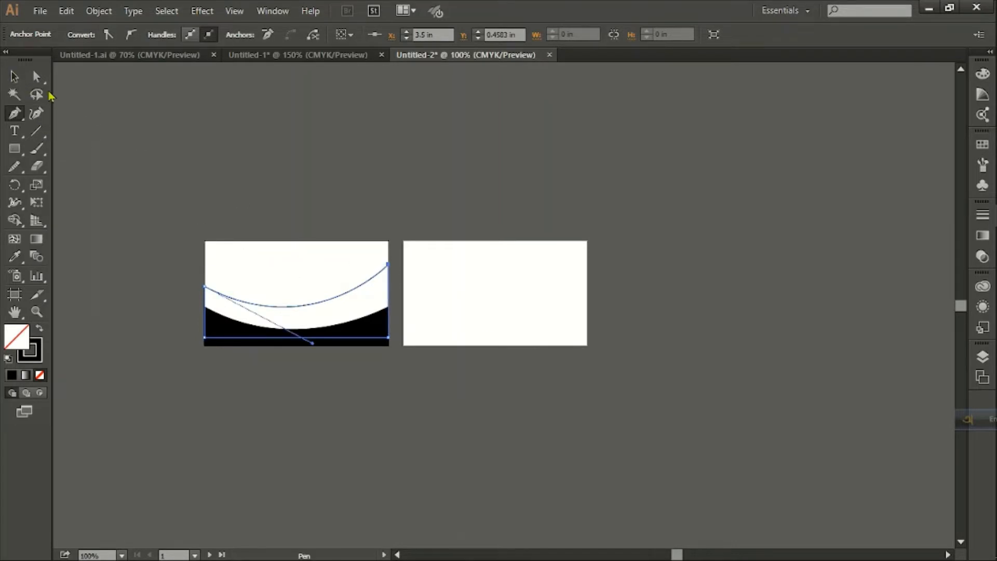
# Remove the new curved shape's stroke and fill it with the yellow-green swatch.
pyautogui.click(15, 77)
pyautogui.scroll(2, 297, 297)
pyautogui.click(297, 298)
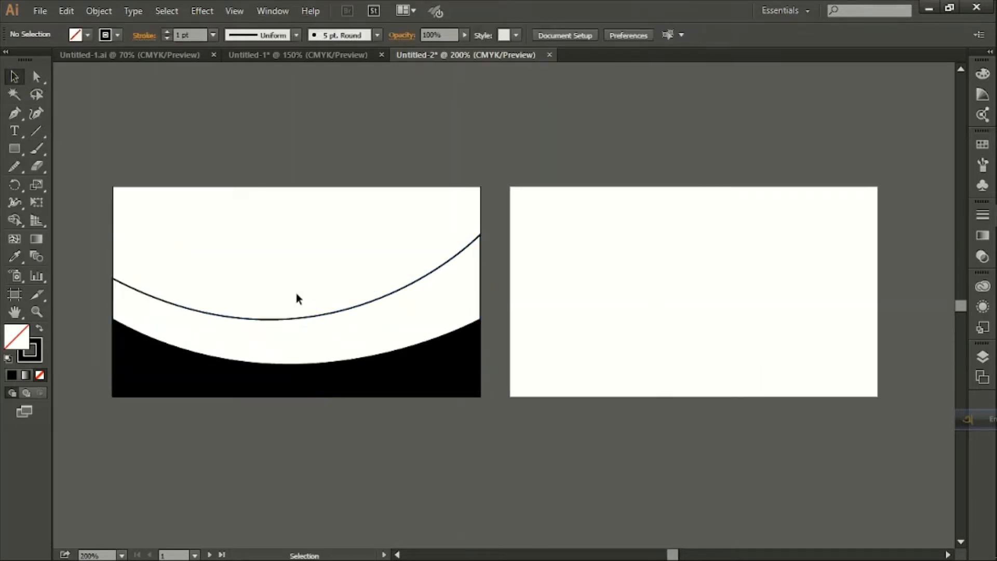
pyautogui.click(328, 316)
pyautogui.click(105, 35)
pyautogui.click(10, 59)
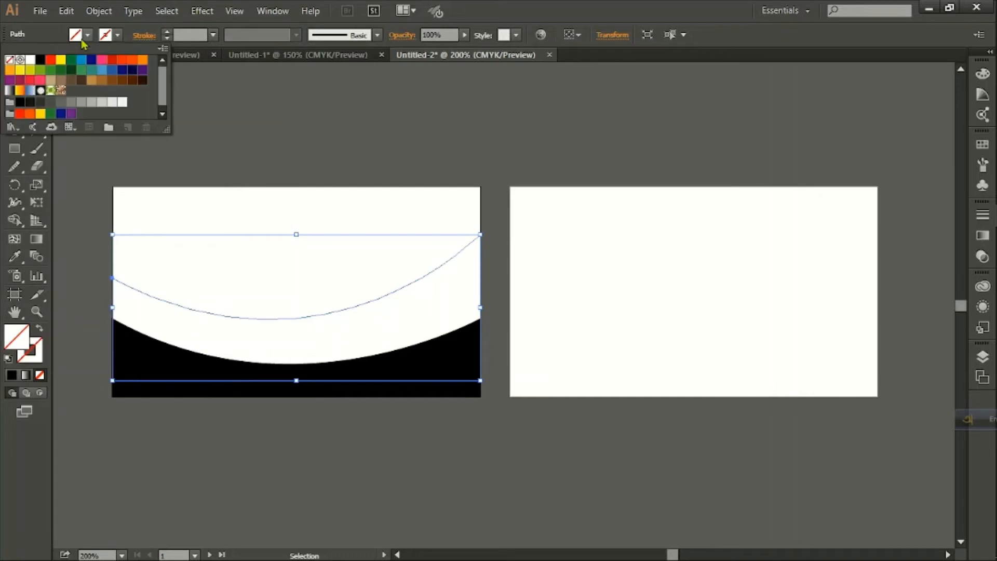
pyautogui.click(31, 69)
# Send the yellow-green shape to the back, behind the black shape.
pyautogui.rightClick(399, 338)
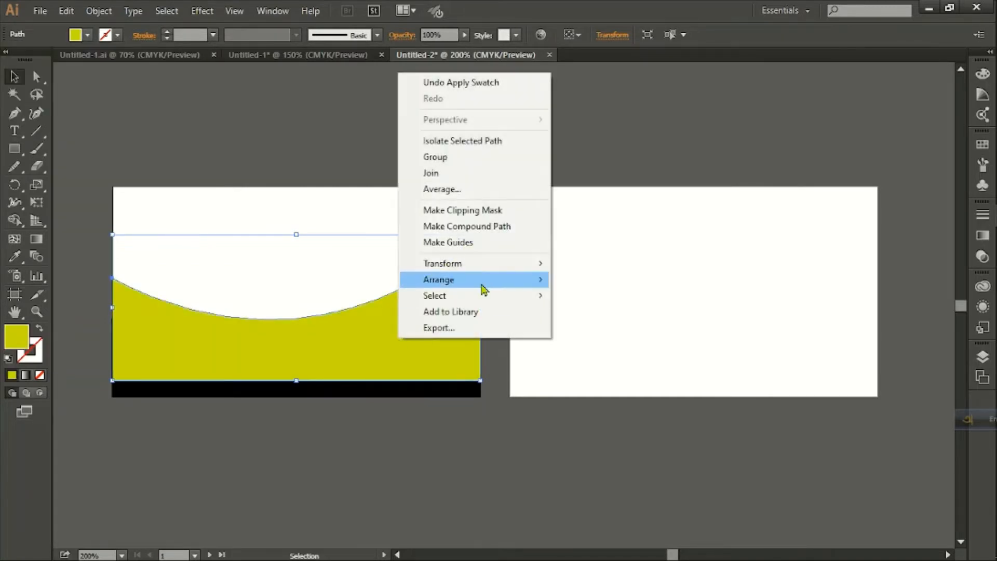
pyautogui.moveTo(484, 289)
pyautogui.click(604, 328)
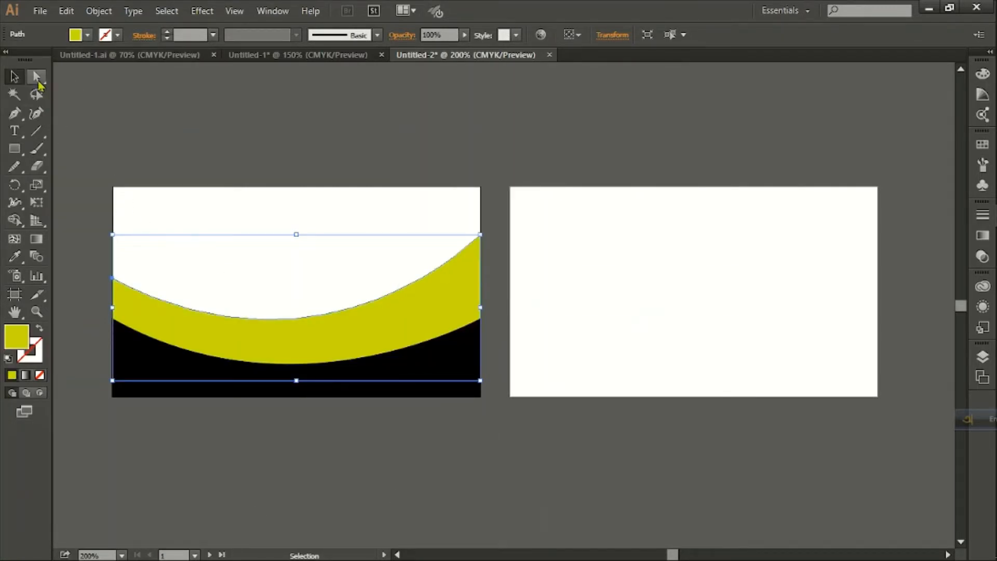
# Move the yellow-green shape's upper-left anchor point slightly down along the card edge to narrow the band there.
pyautogui.click(37, 78)
pyautogui.moveTo(113, 279); pyautogui.dragTo(115, 294)
pyautogui.press('v')
pyautogui.click(179, 136)
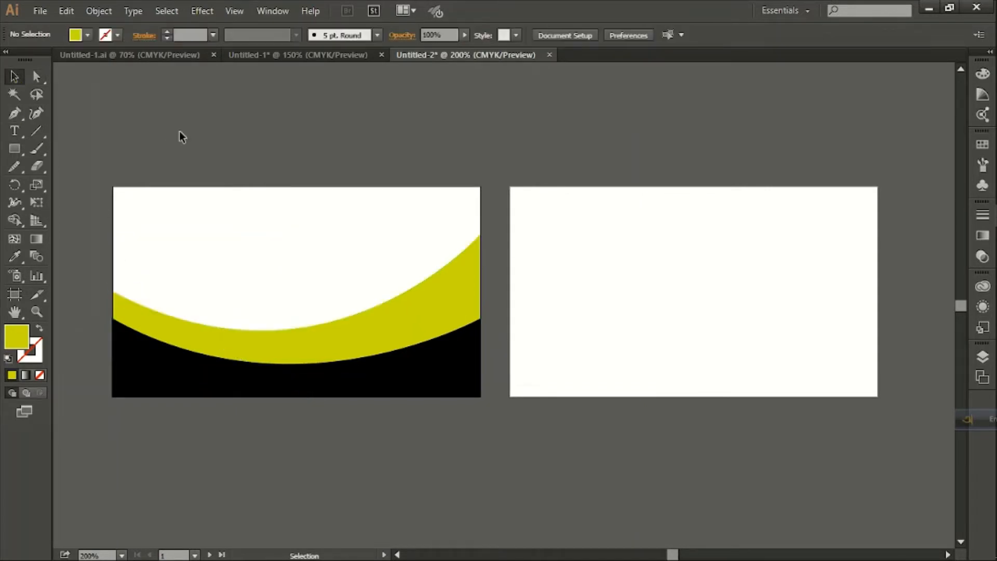
# Draw a curved Pen path from the card's left edge to its right edge, just below the black shape's upper curve.
pyautogui.click(15, 113)
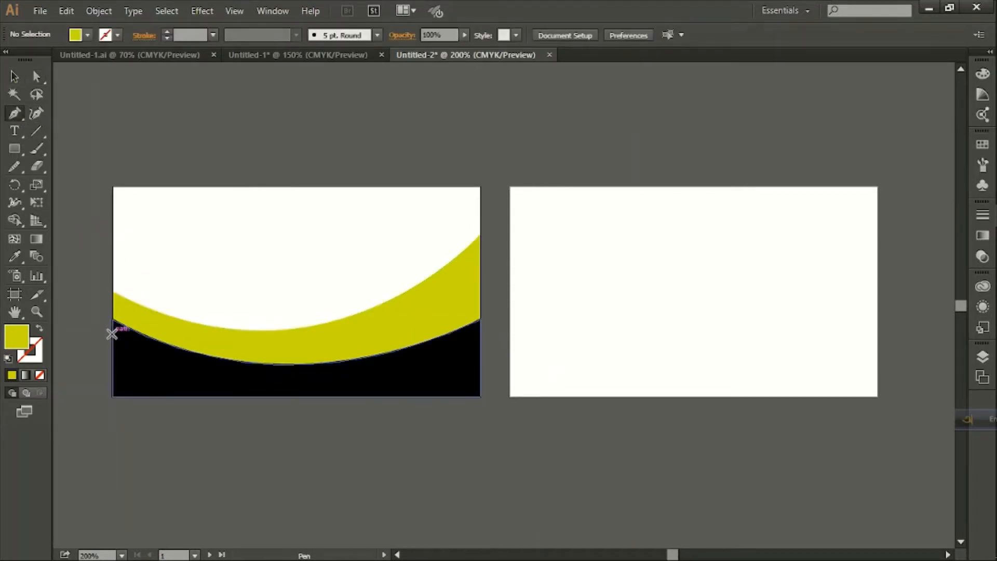
pyautogui.click(113, 330)
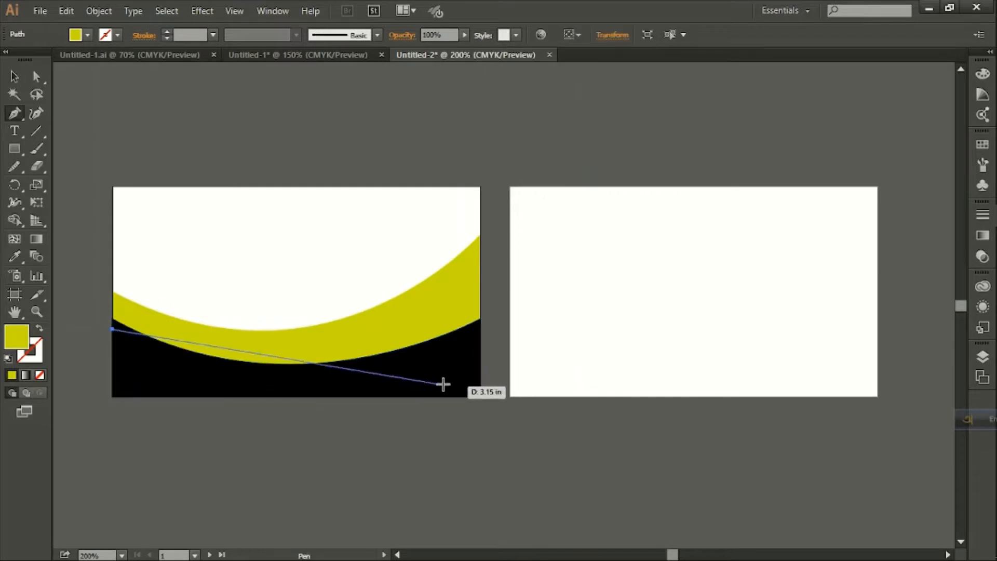
pyautogui.moveTo(480, 329); pyautogui.dragTo(688, 236)
pyautogui.click(480, 329)
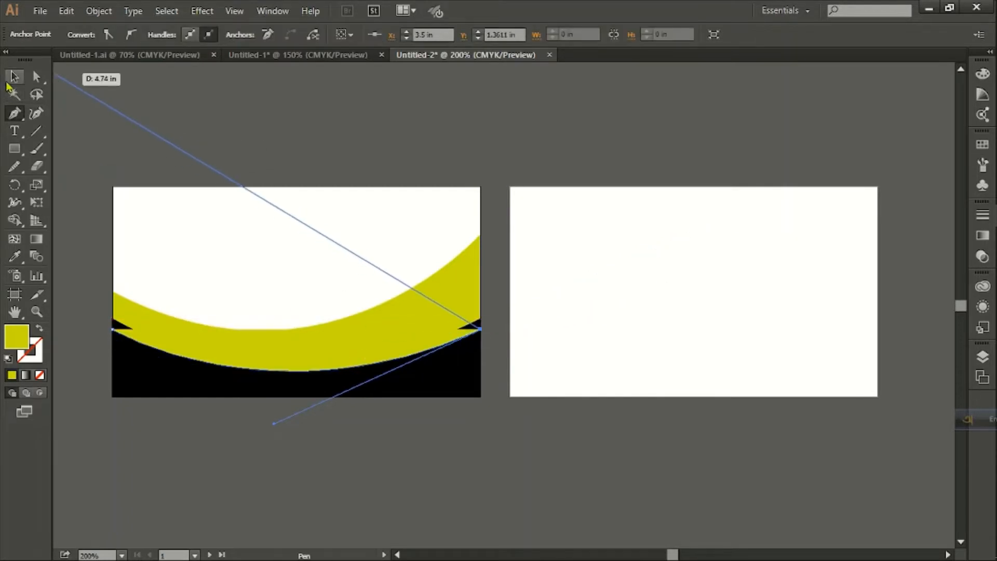
# Remove the curved path's fill and give it a thin yellow-green stroke.
pyautogui.click(14, 76)
pyautogui.click(81, 37)
pyautogui.click(10, 57)
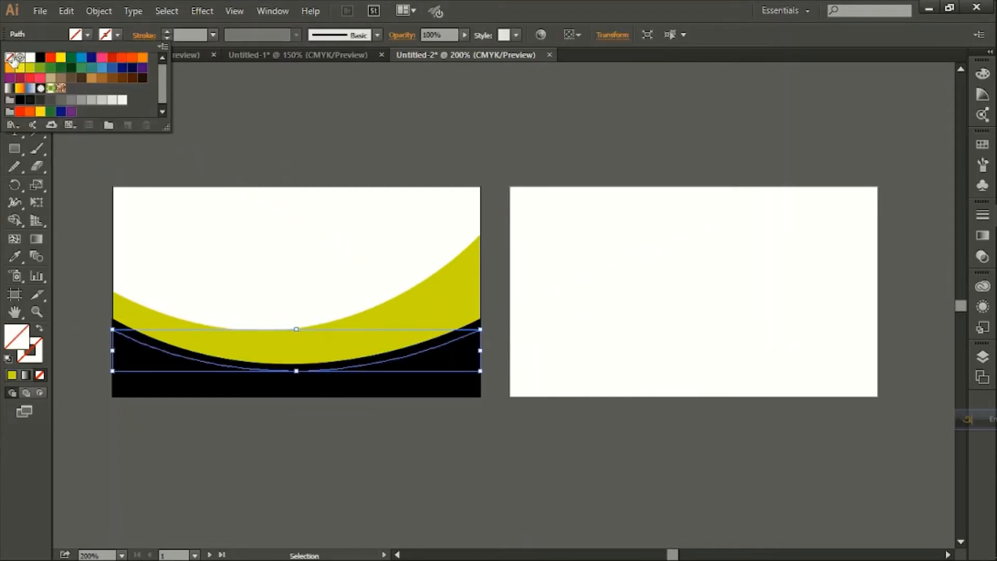
pyautogui.click(87, 35)
pyautogui.click(87, 34)
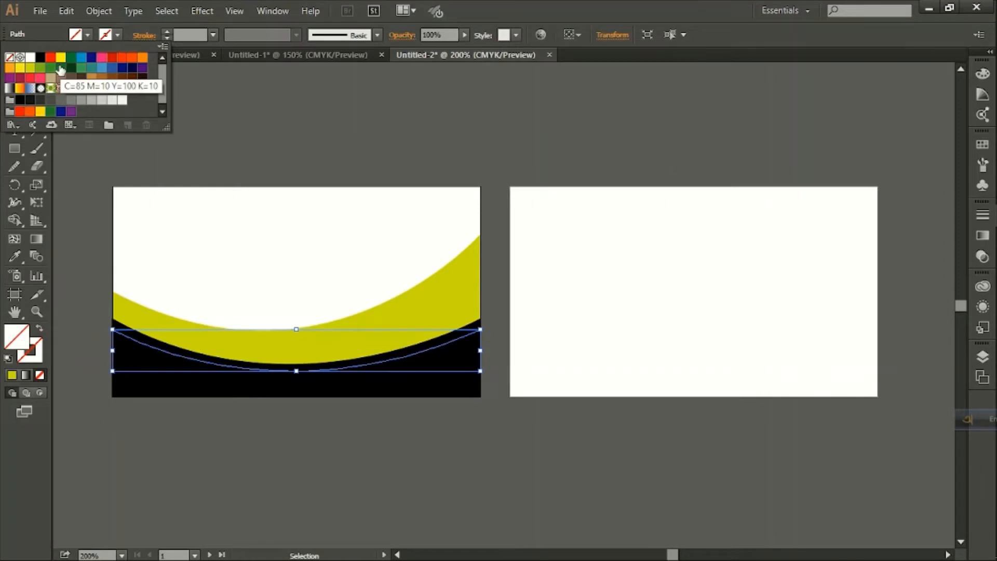
pyautogui.click(61, 70)
pyautogui.click(350, 138)
# Draw a green-stroked S-shaped Pen path from the card's right edge through the middle of the yellow-green band to the left edge.
pyautogui.hotkey('ctrl', '-')
pyautogui.click(15, 115)
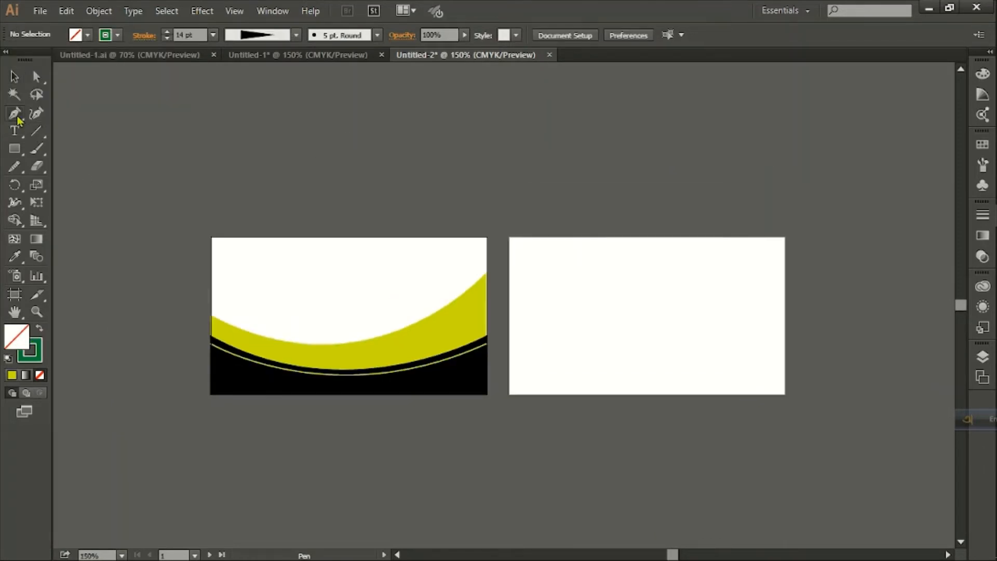
pyautogui.scroll(2, 335, 330)
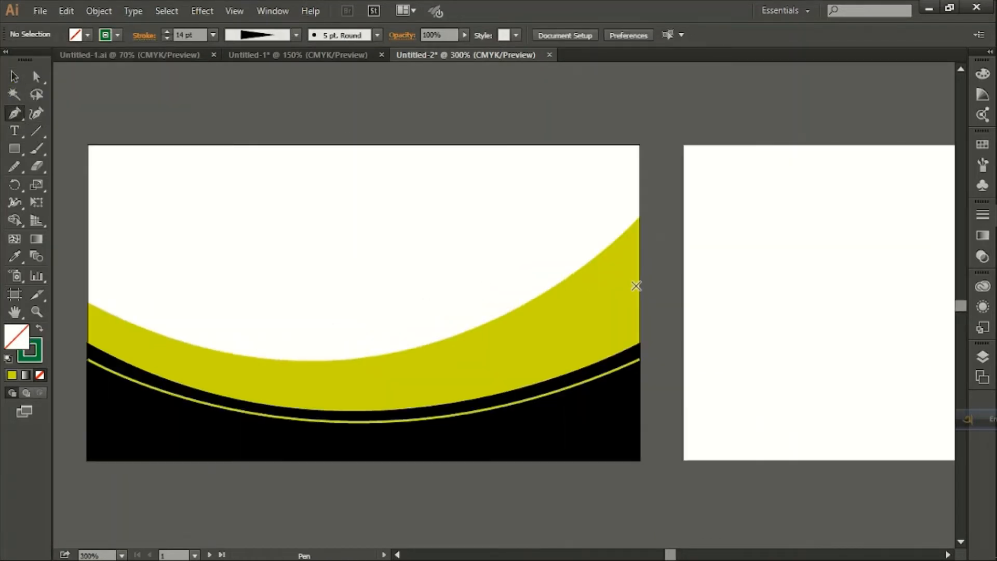
pyautogui.click(639, 284)
pyautogui.moveTo(346, 354)
pyautogui.mouseDown()
pyautogui.moveTo(347, 366)
pyautogui.moveTo(254, 431)
pyautogui.mouseUp()
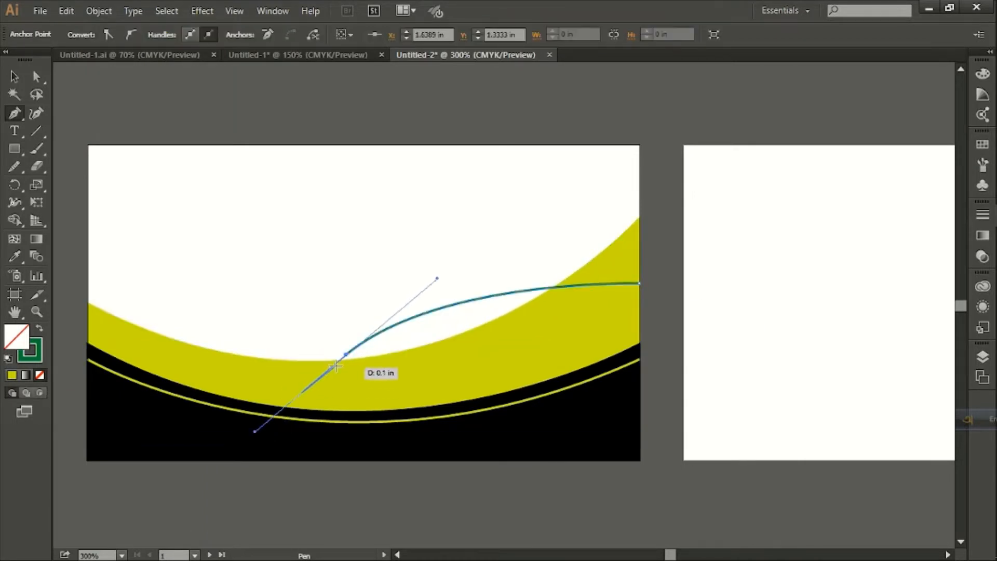
pyautogui.click(336, 367)
pyautogui.moveTo(89, 379); pyautogui.dragTo(98, 341)
pyautogui.hotkey('ctrl', 'z')
pyautogui.scroll(-1, 232, 383)
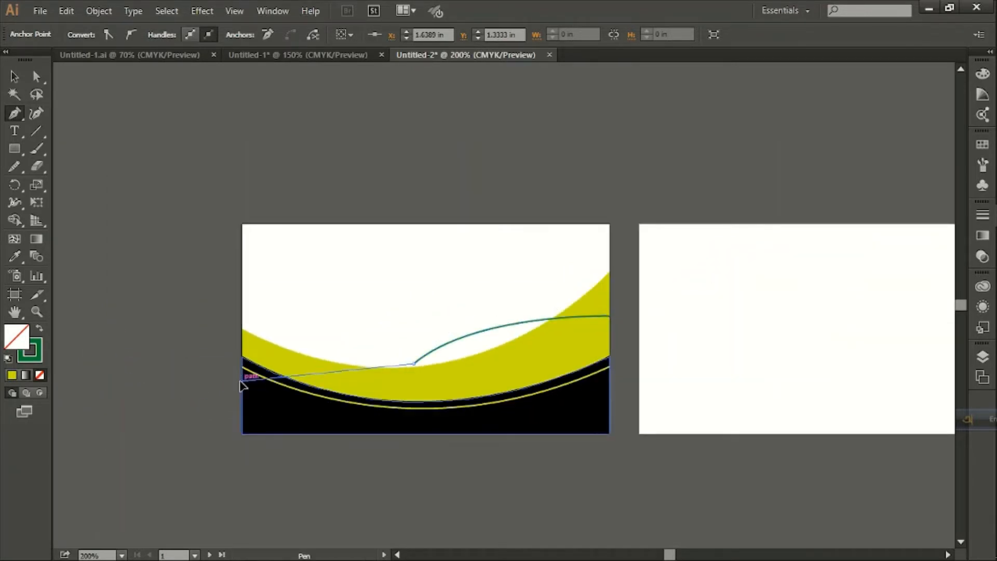
pyautogui.moveTo(242, 382); pyautogui.dragTo(133, 338)
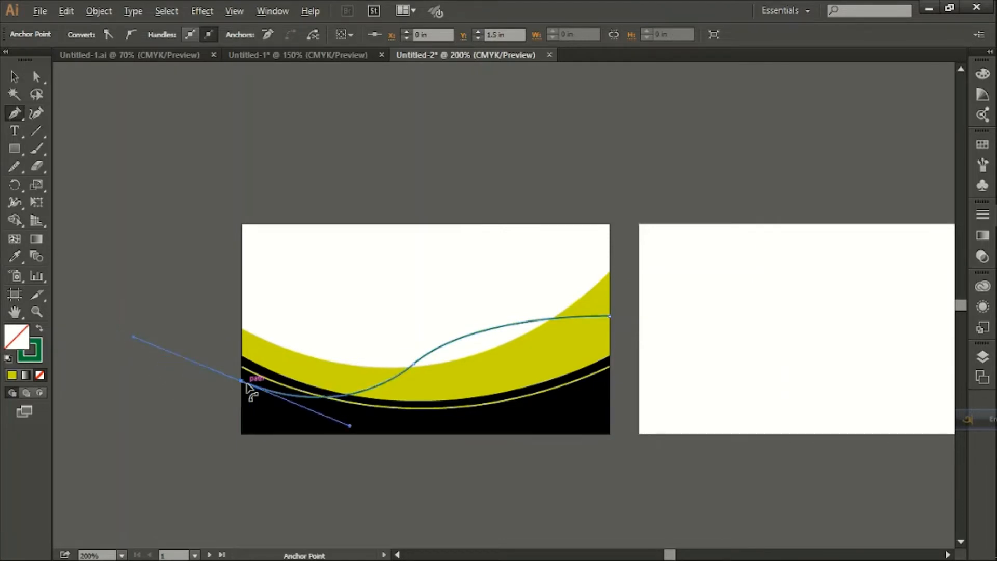
# Set the S-shaped path's stroke weight to 12 pt and apply the tapered triangular width profile.
pyautogui.click(14, 77)
pyautogui.click(440, 350)
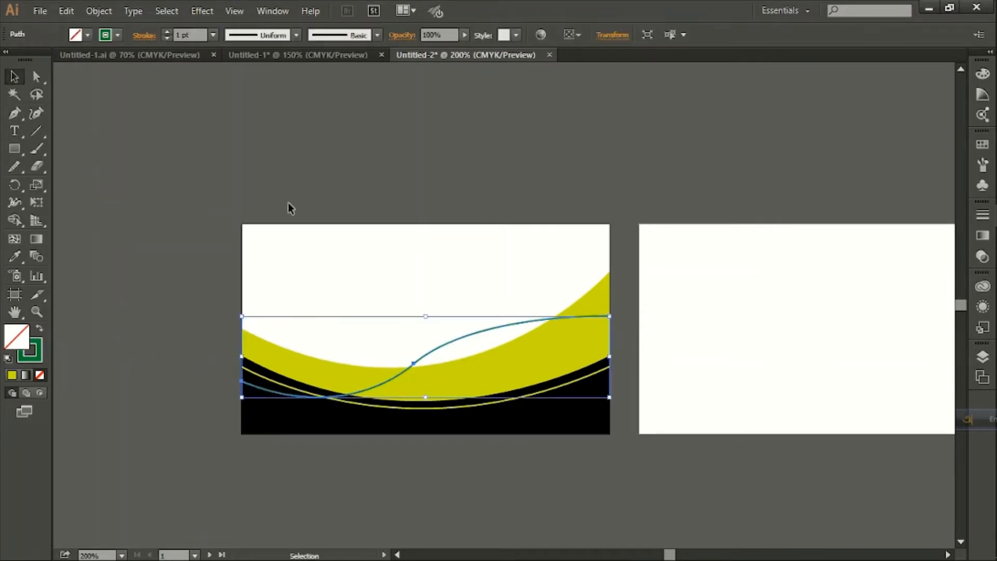
pyautogui.press('Up')
pyautogui.press('Up')
pyautogui.press('Up')
pyautogui.press('Up')
pyautogui.press('Up')
pyautogui.press('Up')
pyautogui.press('Up')
pyautogui.press('Up')
pyautogui.press('Up')
pyautogui.press('Up')
pyautogui.press('Up')
pyautogui.click(296, 35)
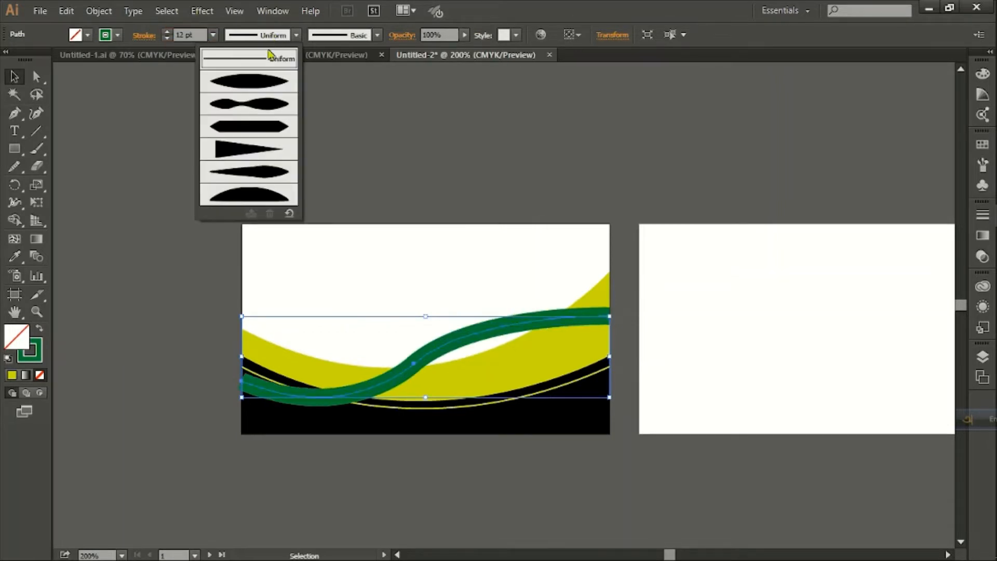
pyautogui.click(239, 149)
# Smooth the bend in the middle of the green curve and set its stroke weight to 15 pt.
pyautogui.press('n')
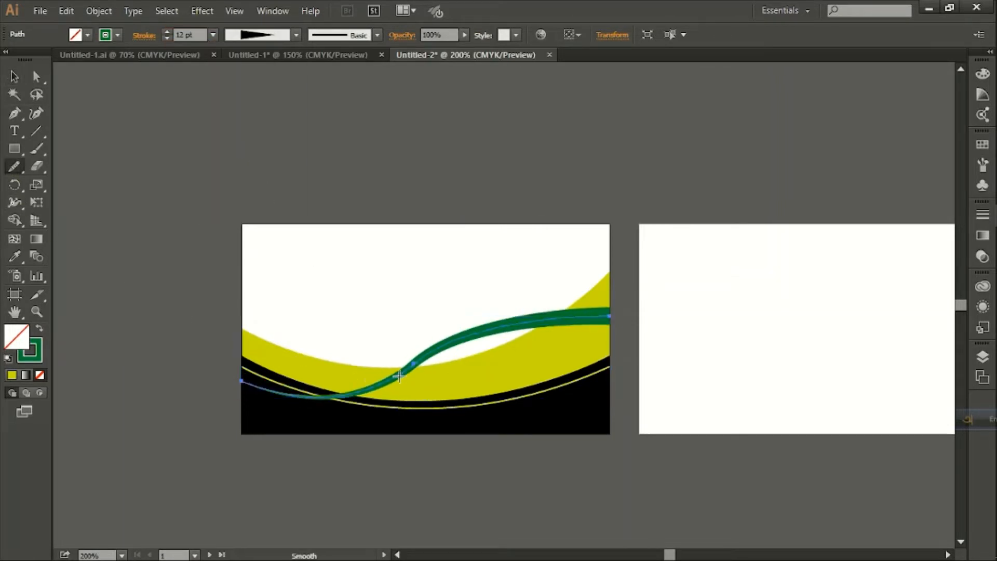
pyautogui.moveTo(399, 376); pyautogui.dragTo(373, 383)
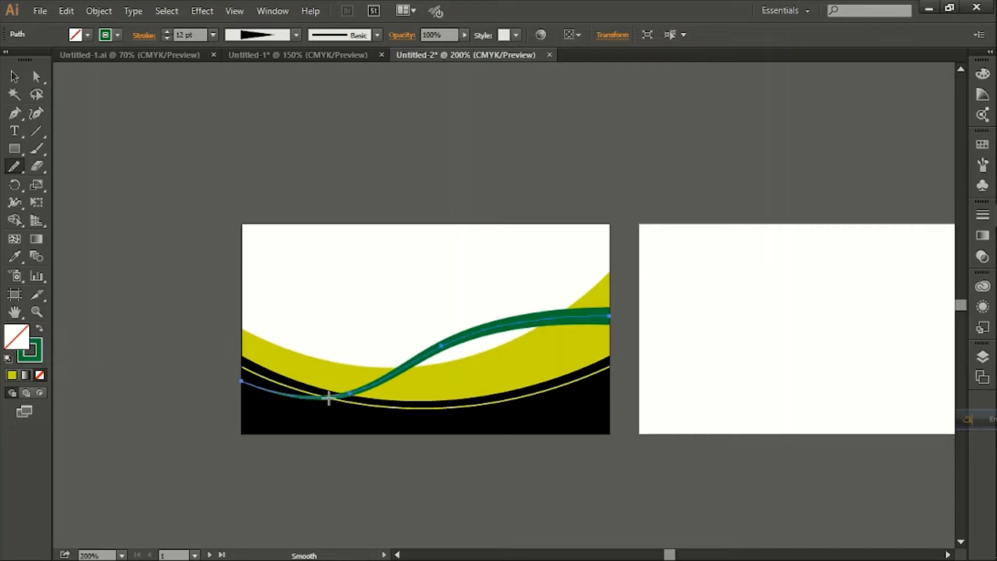
pyautogui.press('v')
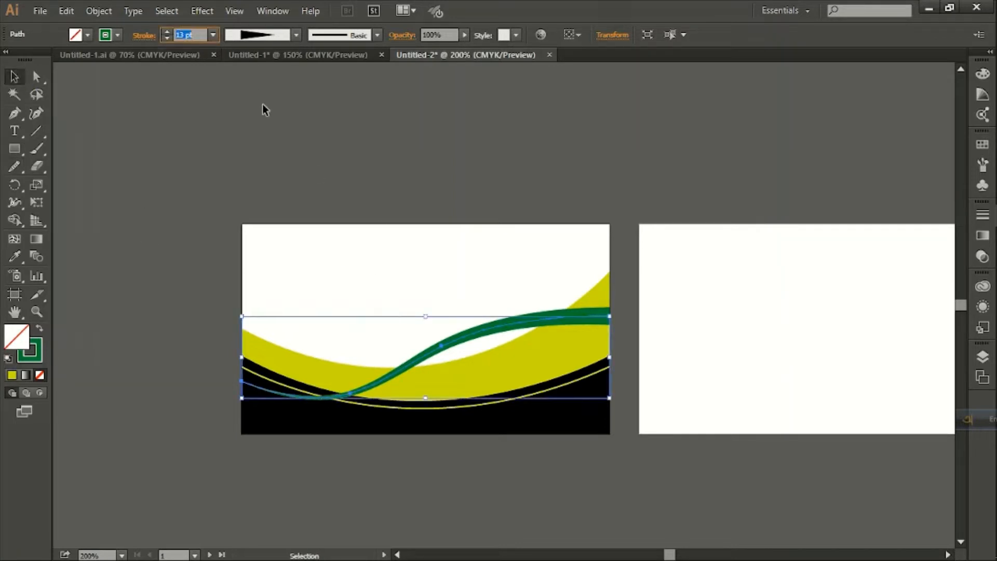
pyautogui.press('Up')
pyautogui.press('Up')
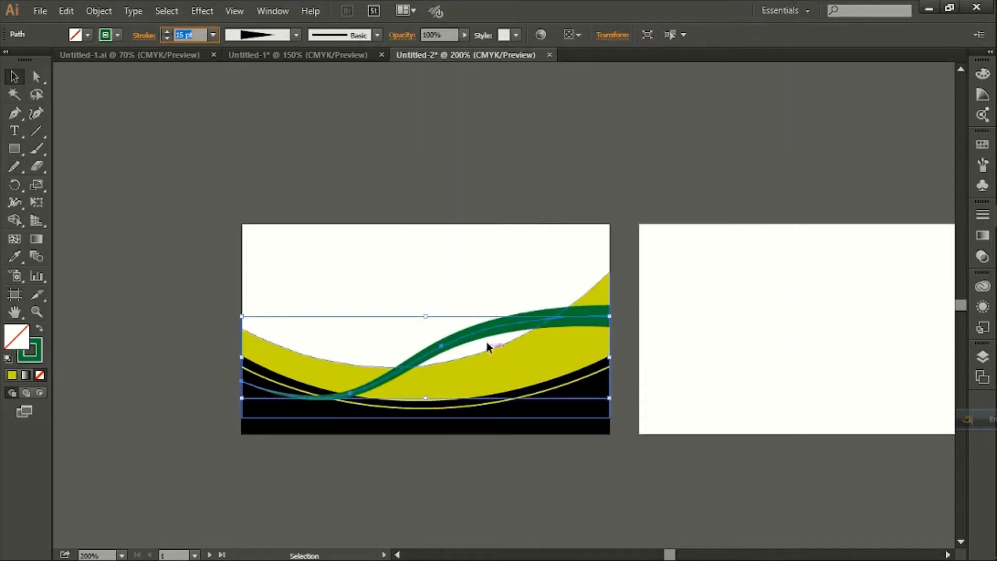
# Move the green curve up a little on the card and nudge it slightly back down.
pyautogui.moveTo(487, 343); pyautogui.dragTo(489, 330)
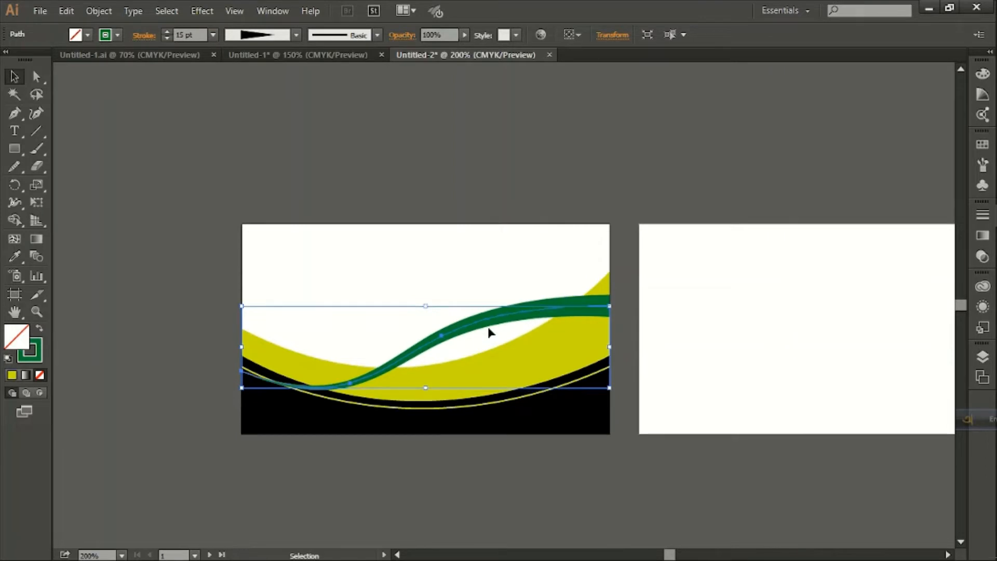
pyautogui.press('Down')
pyautogui.press('Down')
pyautogui.press('Down')
pyautogui.click(434, 174)
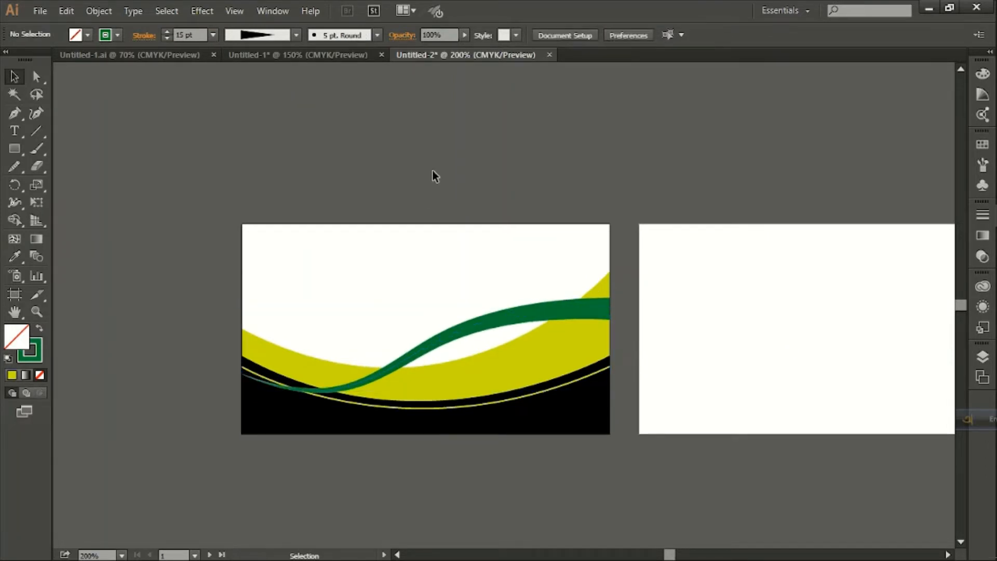
# Bring the rounded-diamond logo from Untitled-1.ai onto the first card in Untitled-2 and fill it with the yellow-green swatch.
pyautogui.click(129, 55)
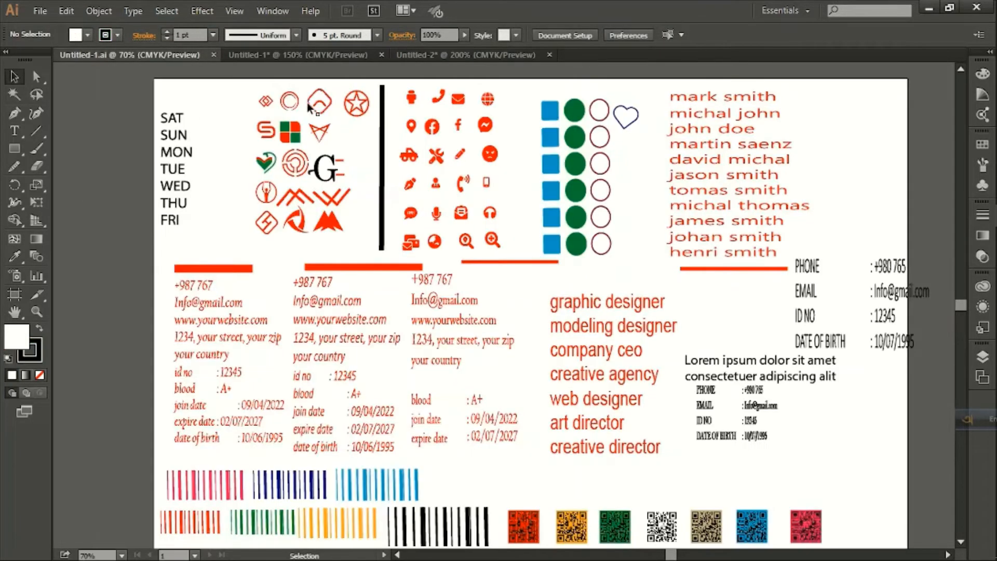
pyautogui.click(331, 99)
pyautogui.moveTo(330, 99); pyautogui.dragTo(389, 278)
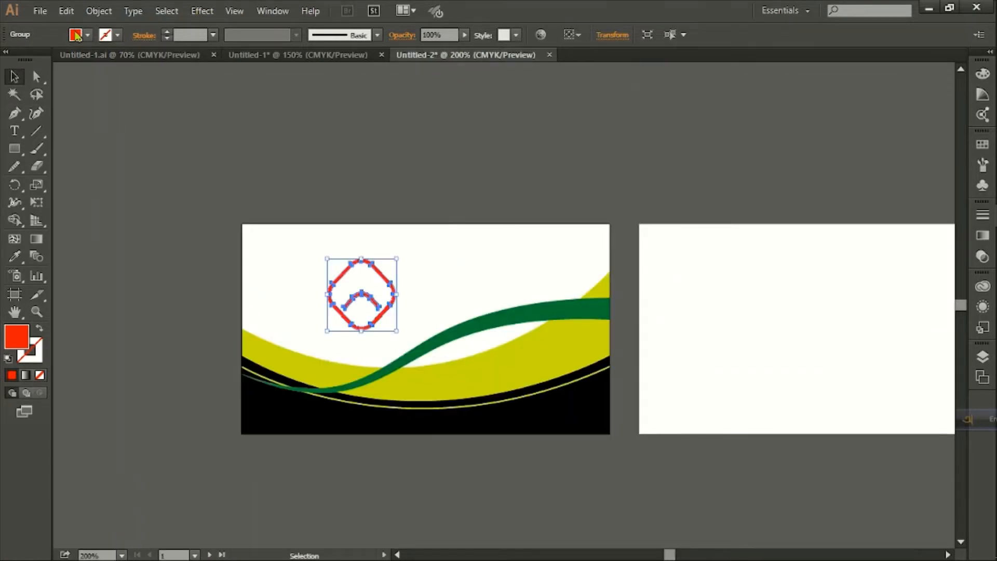
pyautogui.click(76, 35)
pyautogui.click(30, 68)
# Enlarge the logo slightly on the first card and nudge it up and to the left.
pyautogui.click(393, 261)
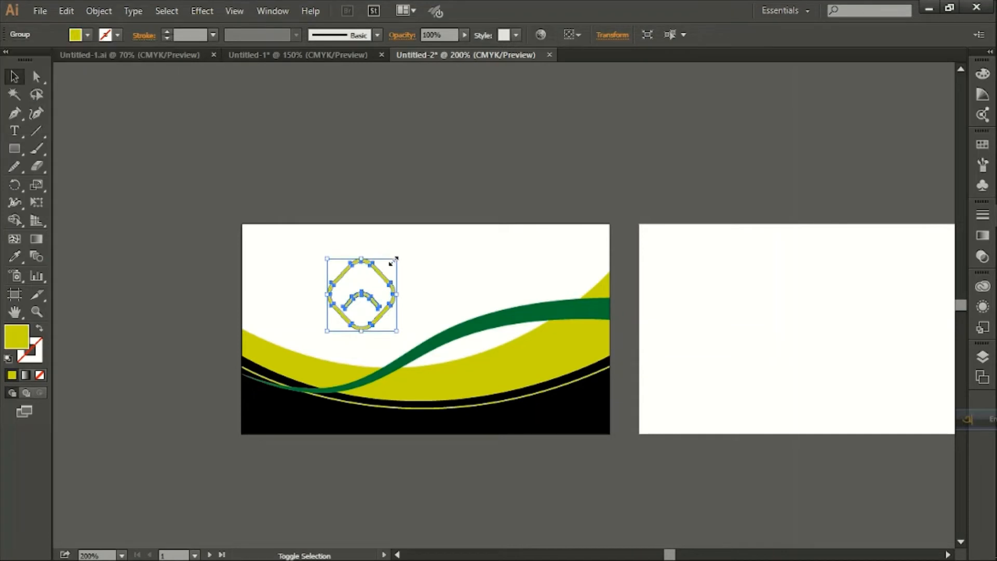
pyautogui.moveTo(396, 258); pyautogui.dragTo(410, 283)
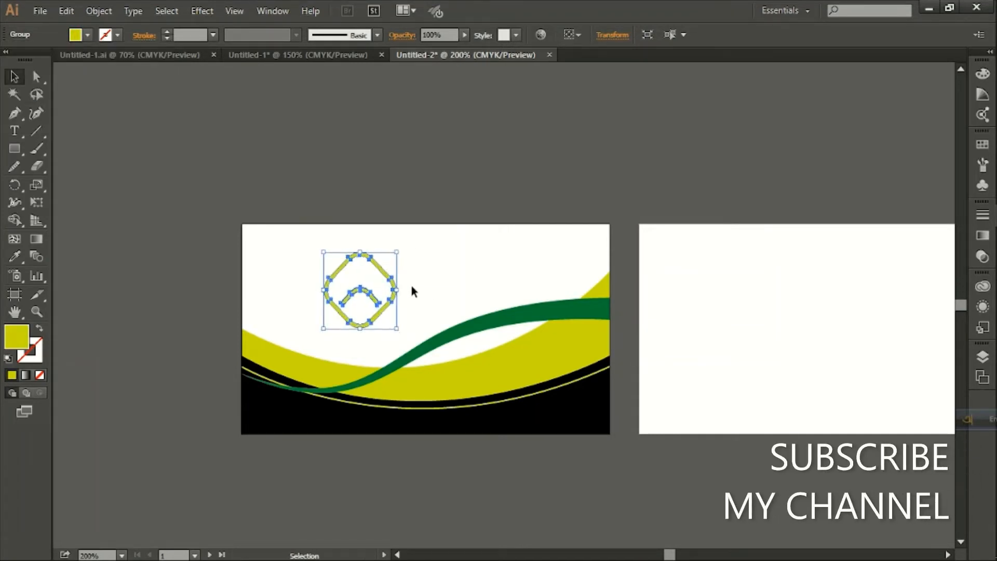
pyautogui.press('Up')
pyautogui.press('Up')
pyautogui.press('Up')
pyautogui.press('Up')
pyautogui.press('Left')
pyautogui.press('Left')
pyautogui.press('Left')
pyautogui.press('Left')
pyautogui.press('Left')
pyautogui.press('Left')
pyautogui.press('Left')
pyautogui.press('Left')
pyautogui.press('Left')
pyautogui.press('Left')
pyautogui.press('Left')
pyautogui.press('Left')
pyautogui.press('Left')
pyautogui.press('Left')
pyautogui.click(385, 157)
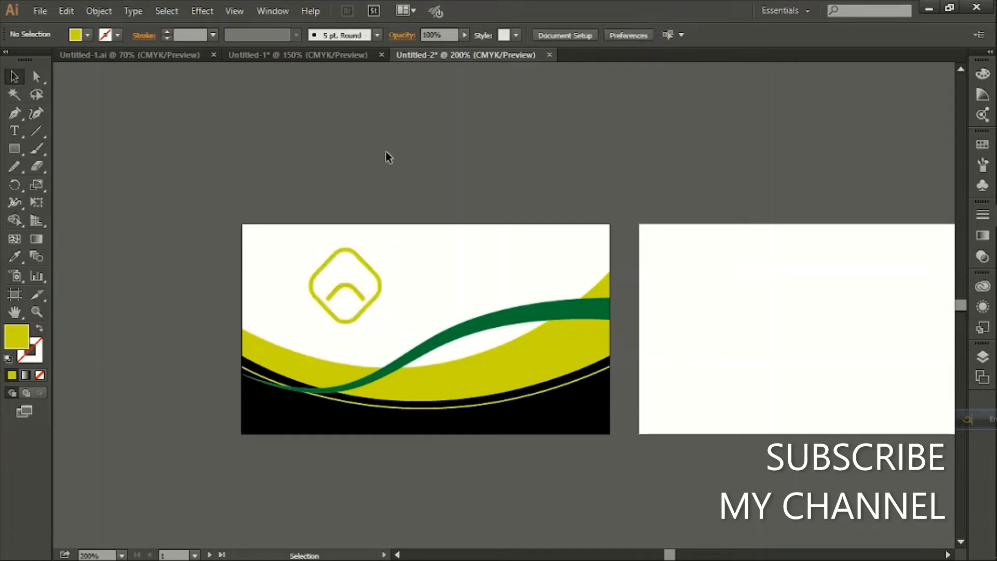
# Add two separate text lines, COMPANY NAME and TAGLINE HERE, above the first card.
pyautogui.press('t')
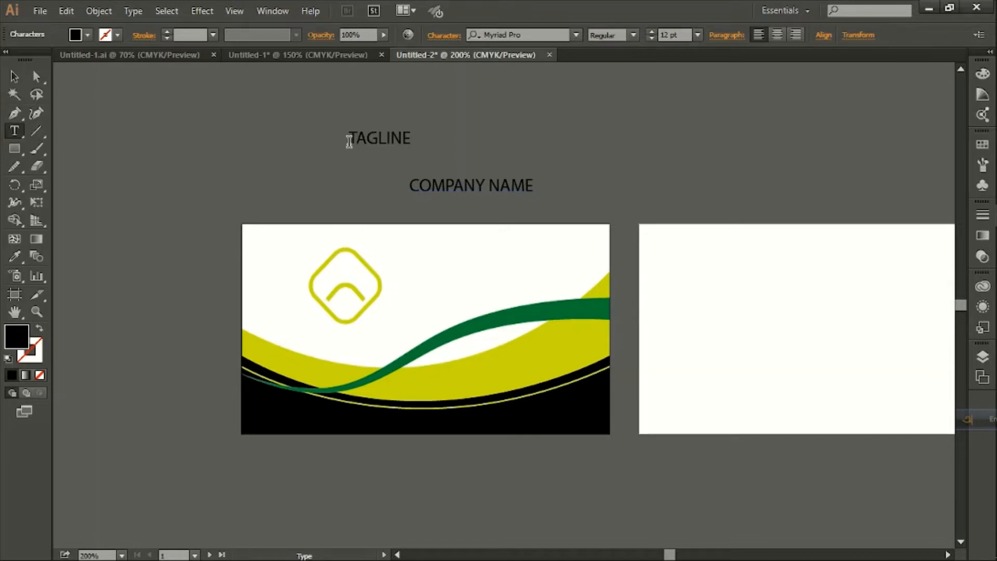
pyautogui.click(345, 135)
pyautogui.press('Escape')
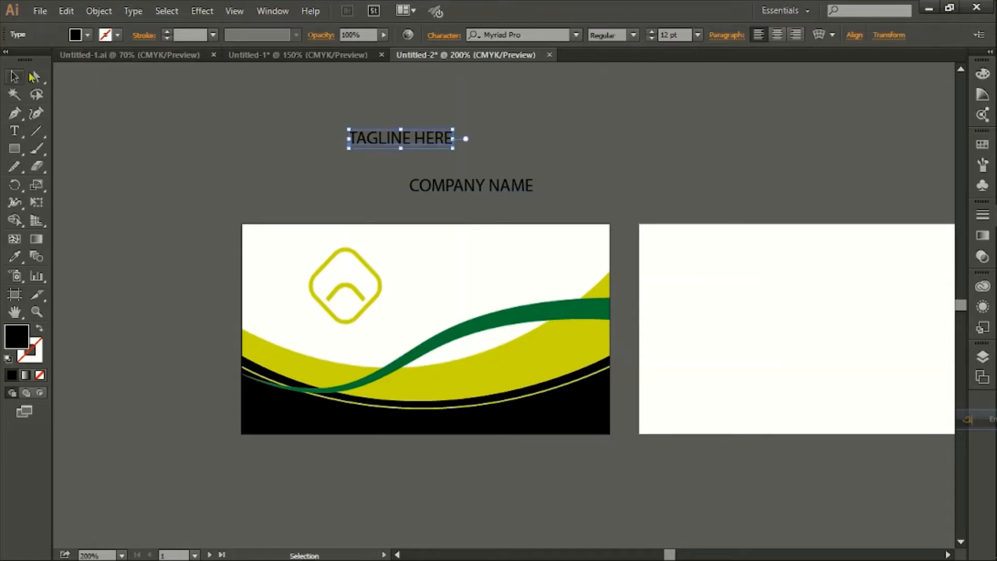
# Set the TAGLINE HERE text in Bell MT Italic and flatten its height to about 7.39 pt.
pyautogui.click(133, 11)
pyautogui.moveTo(171, 44)
pyautogui.click(665, 159)
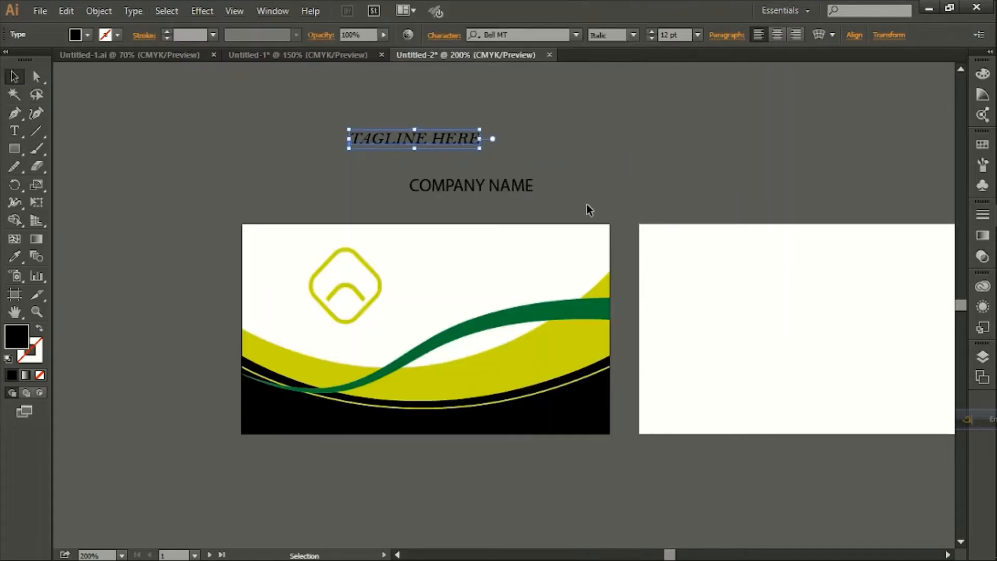
pyautogui.moveTo(484, 127)
pyautogui.mouseDown()
pyautogui.moveTo(506, 135)
pyautogui.moveTo(482, 136)
pyautogui.mouseUp()
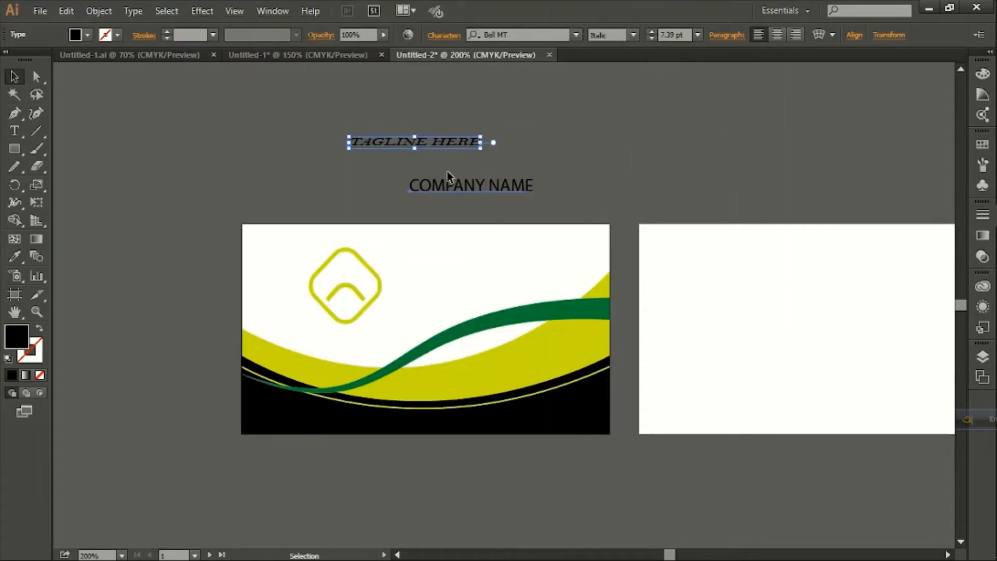
# Set the COMPANY NAME text in Arial Bold and enlarge it to about 21.32 pt.
pyautogui.click(451, 185)
pyautogui.click(133, 11)
pyautogui.moveTo(156, 44)
pyautogui.moveTo(385, 71)
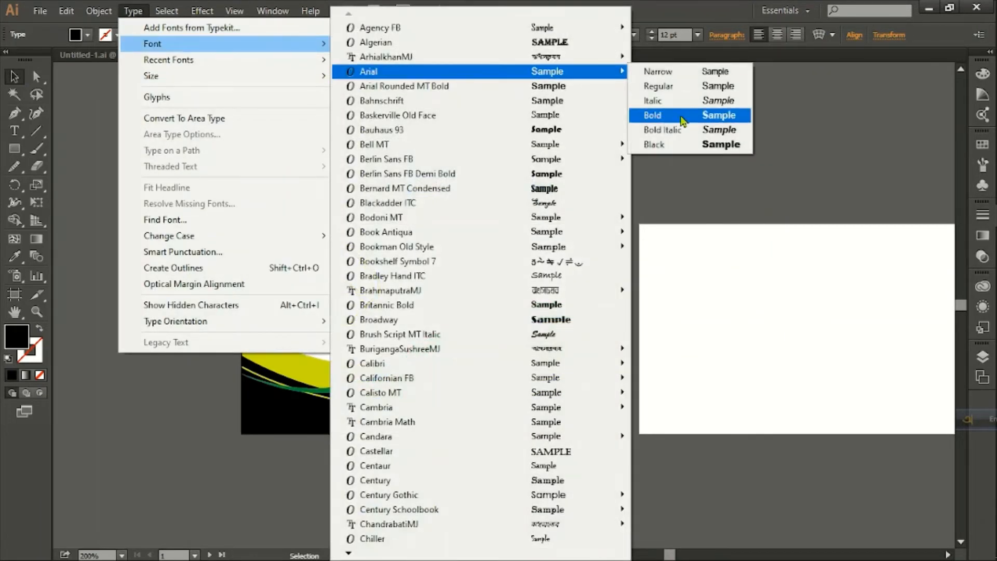
pyautogui.click(654, 115)
pyautogui.moveTo(560, 177); pyautogui.dragTo(589, 160)
# Fill the company name with the yellow-green swatch C=20 M=0 Y=100 K=0.
pyautogui.click(87, 35)
pyautogui.click(30, 70)
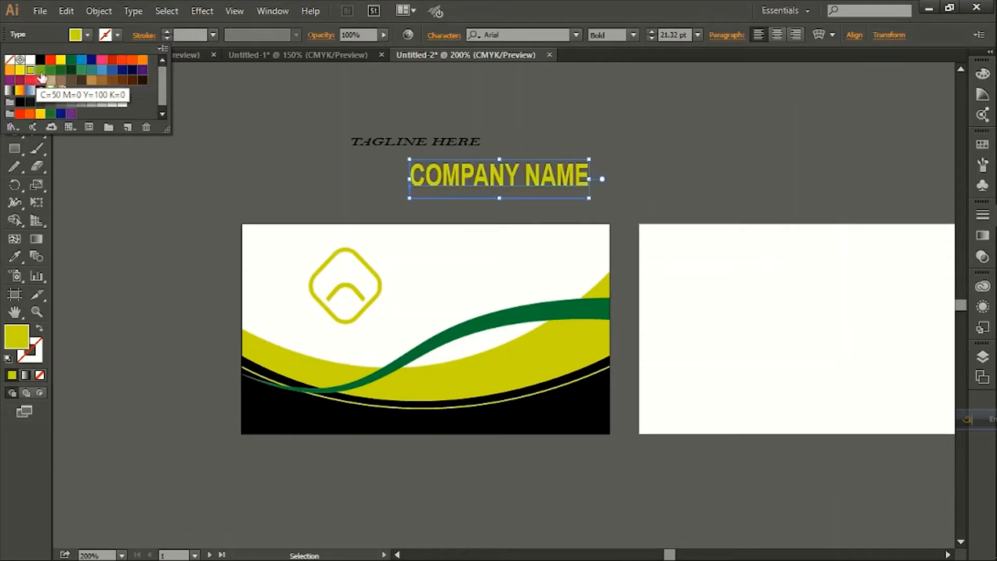
pyautogui.click(41, 71)
pyautogui.click(31, 70)
pyautogui.click(418, 189)
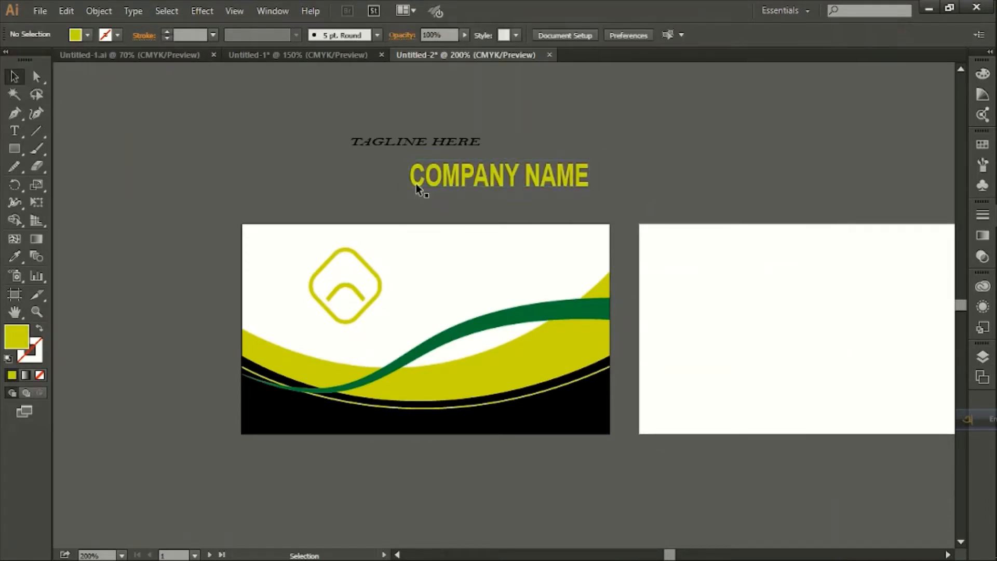
# Move the company name beside the logo and fill both with the green swatch C=50 M=0 Y=100 K=0.
pyautogui.moveTo(550, 176); pyautogui.dragTo(535, 250)
pyautogui.keyDown('shift'); pyautogui.click(380, 285); pyautogui.keyUp('shift')
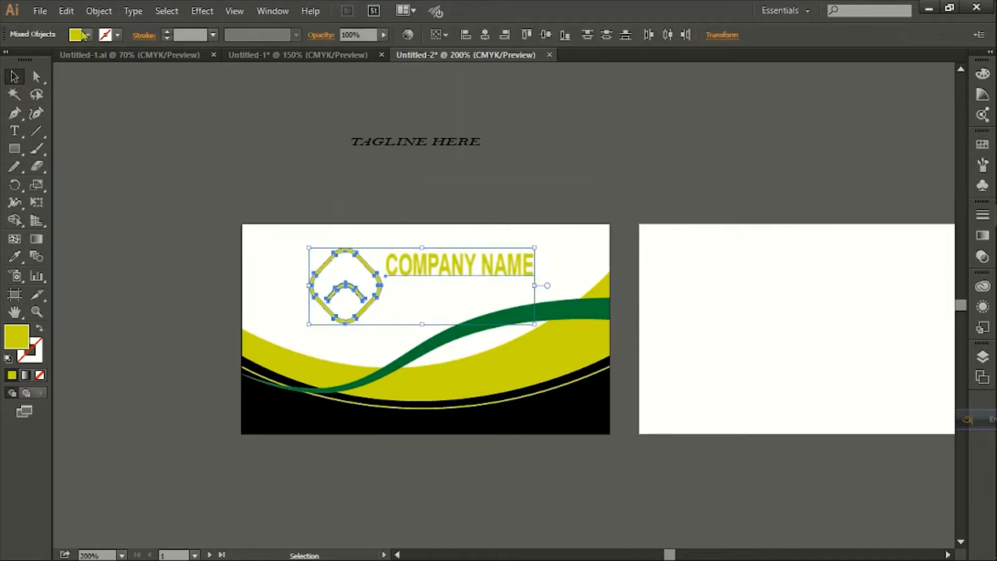
pyautogui.click(88, 35)
pyautogui.click(41, 70)
pyautogui.click(312, 182)
pyautogui.click(312, 183)
# Place the tagline on the first card and shift the company name slightly so it sits just above it.
pyautogui.moveTo(420, 150); pyautogui.dragTo(466, 292)
pyautogui.click(469, 269)
pyautogui.click(423, 310)
pyautogui.keyDown('shift'); pyautogui.click(480, 291); pyautogui.keyUp('shift')
pyautogui.click(439, 191)
# Try to align the logo, company name and tagline by their horizontal centres.
pyautogui.click(272, 10)
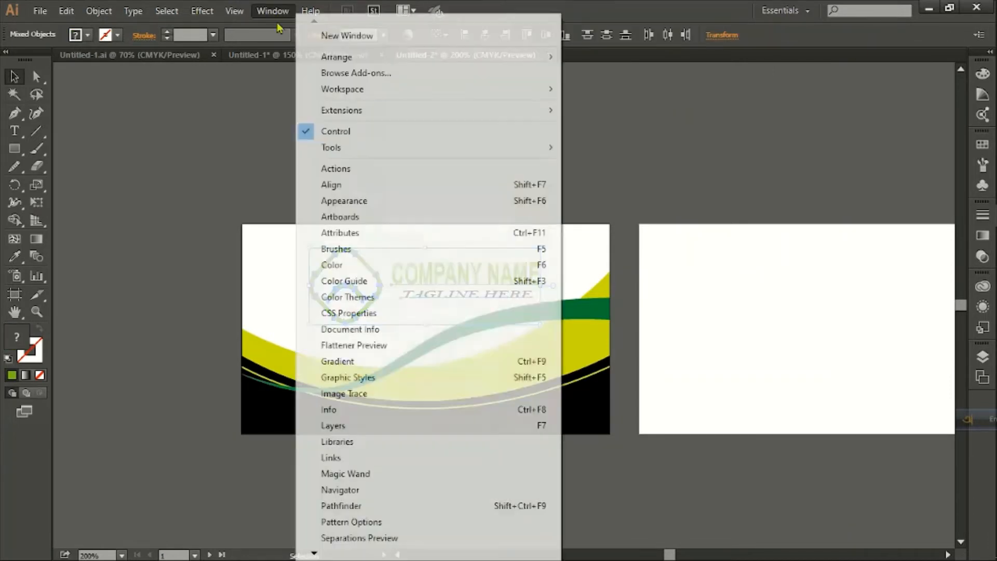
pyautogui.click(383, 188)
pyautogui.click(569, 131)
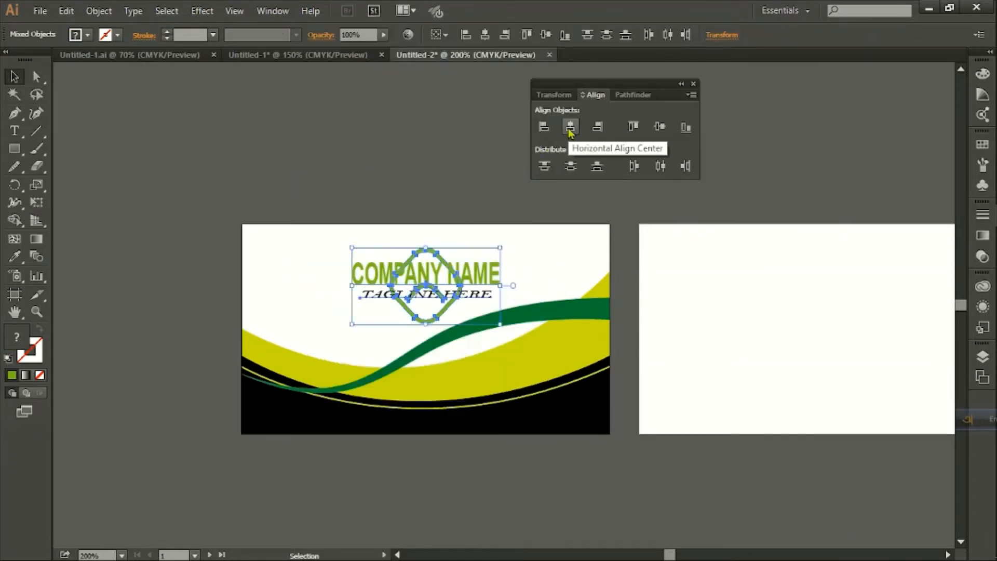
pyautogui.hotkey('ctrl', 'z')
pyautogui.click(433, 147)
pyautogui.moveTo(351, 232)
pyautogui.mouseDown()
pyautogui.moveTo(390, 276)
pyautogui.moveTo(466, 290)
pyautogui.mouseUp()
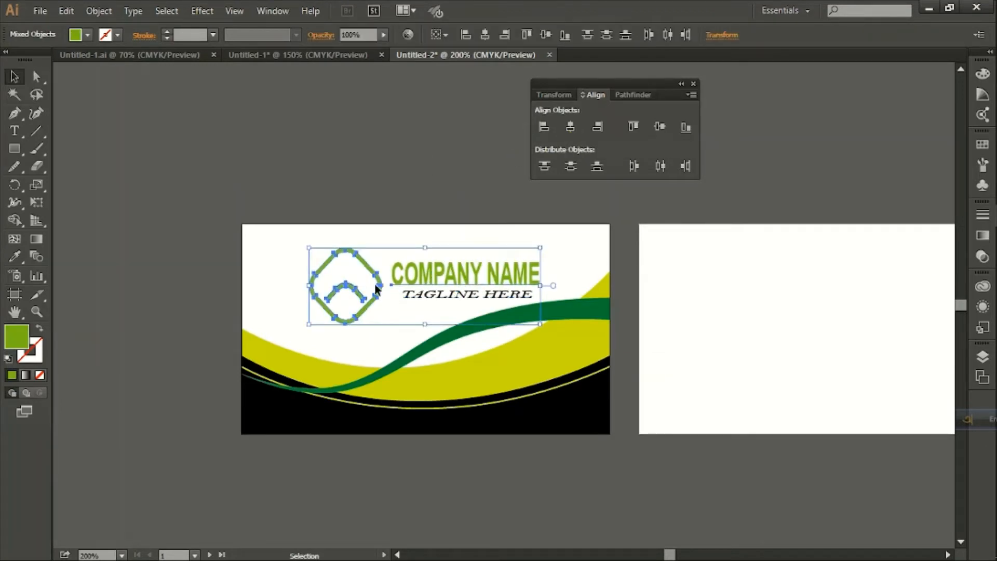
pyautogui.click(567, 208)
pyautogui.click(681, 83)
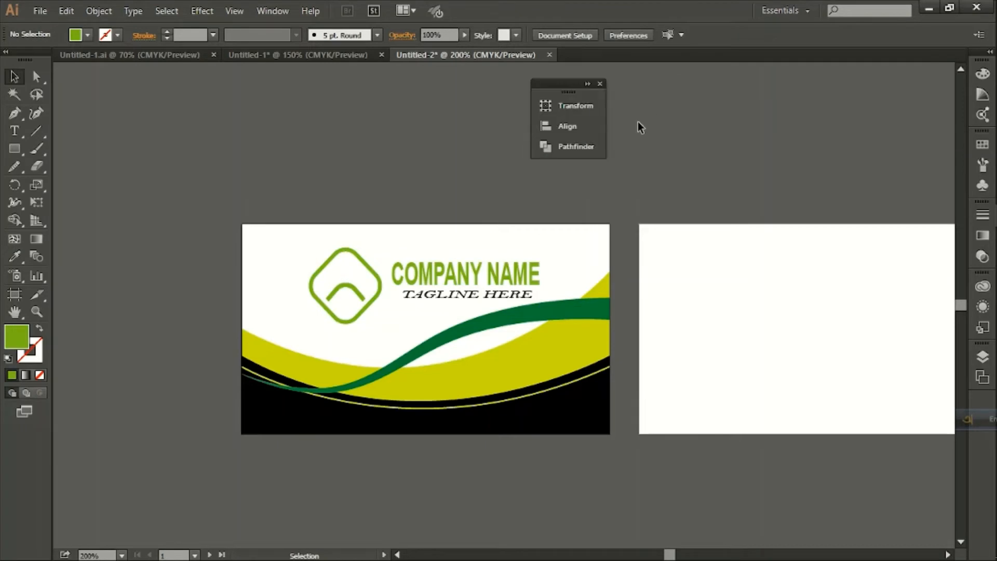
# Narrow the tagline to about 7.98 pt text and centre it beneath the company name.
pyautogui.scroll(-1, 619, 191)
pyautogui.click(512, 278)
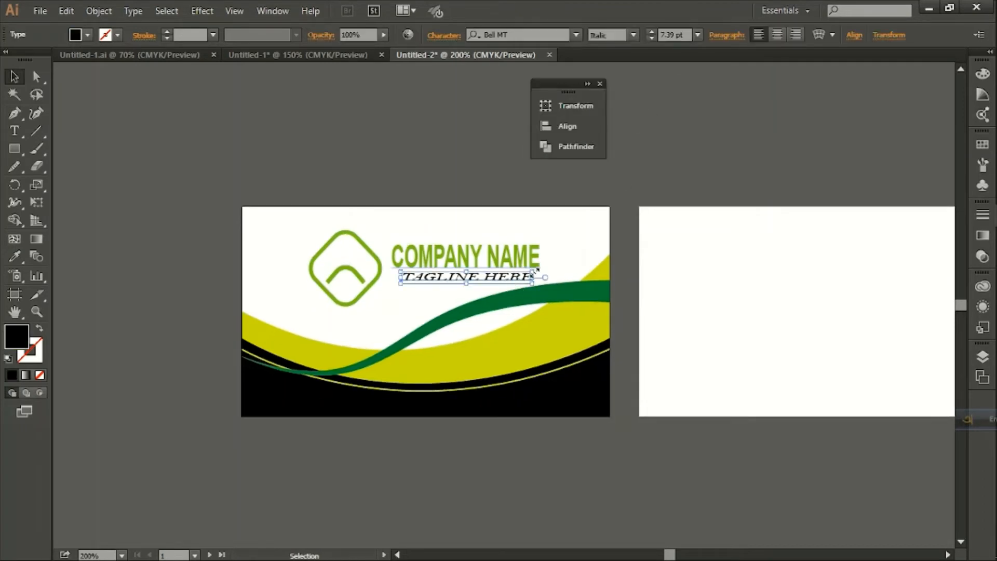
pyautogui.moveTo(536, 270); pyautogui.dragTo(509, 277)
pyautogui.click(439, 162)
pyautogui.click(465, 283)
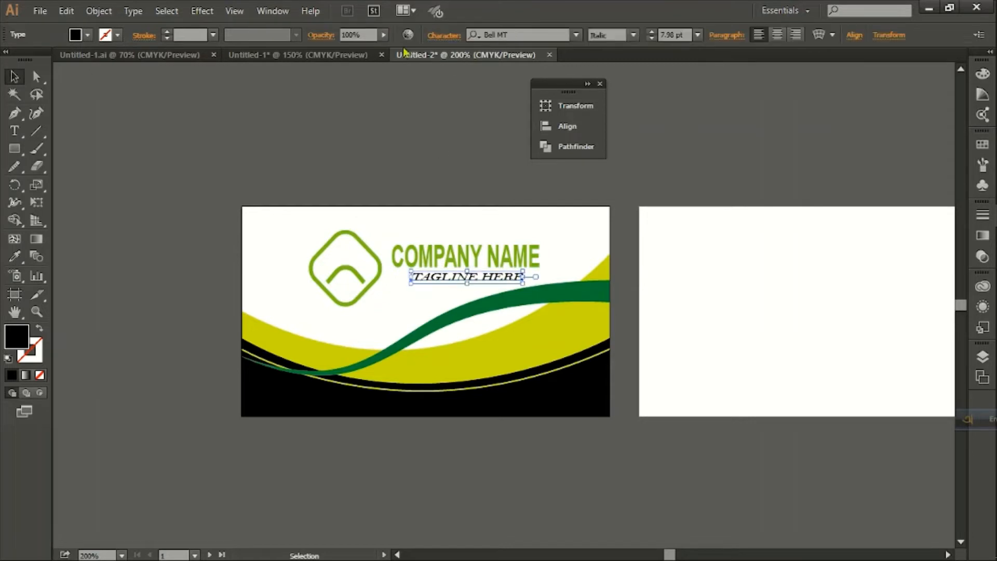
pyautogui.click(465, 114)
# Draw a closed black shape along the second card's left edge, about 0.55 in wide at the top and 1.13 in at the bottom, with a bulging right side.
pyautogui.press('p')
pyautogui.hotkey('ctrl', '-')
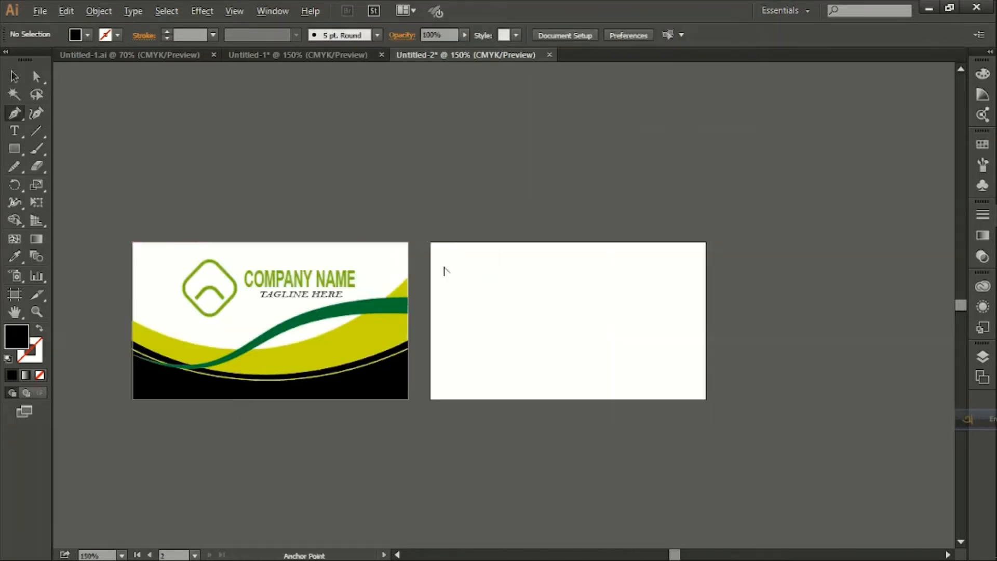
pyautogui.scroll(1, 444, 270)
pyautogui.click(423, 234)
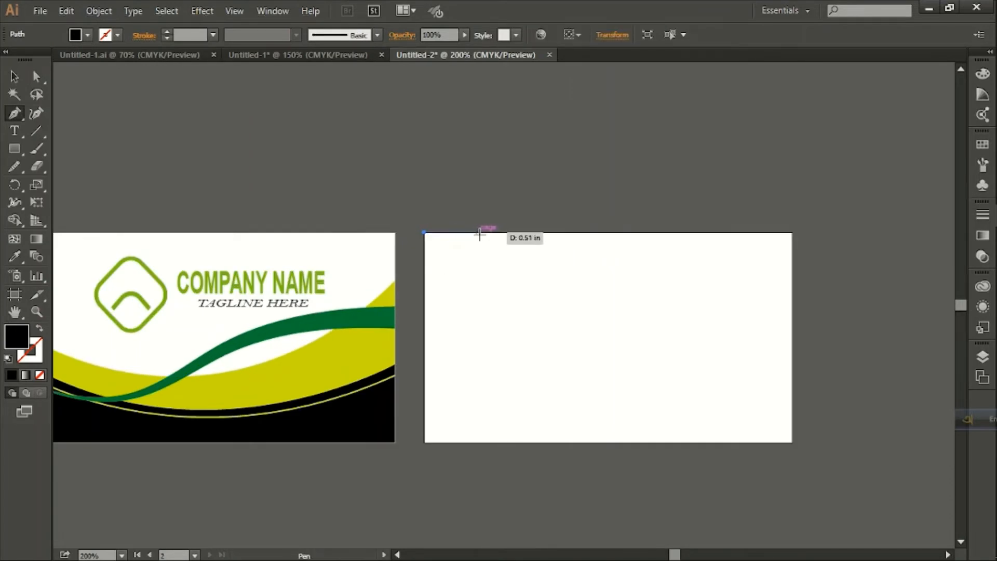
pyautogui.click(482, 234)
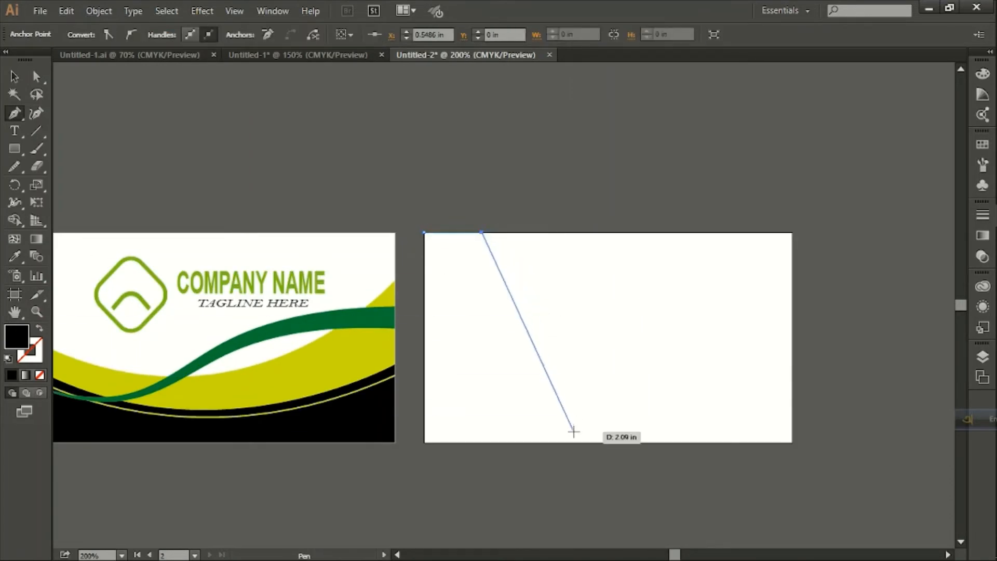
pyautogui.moveTo(544, 443); pyautogui.dragTo(452, 479)
pyautogui.click(544, 443)
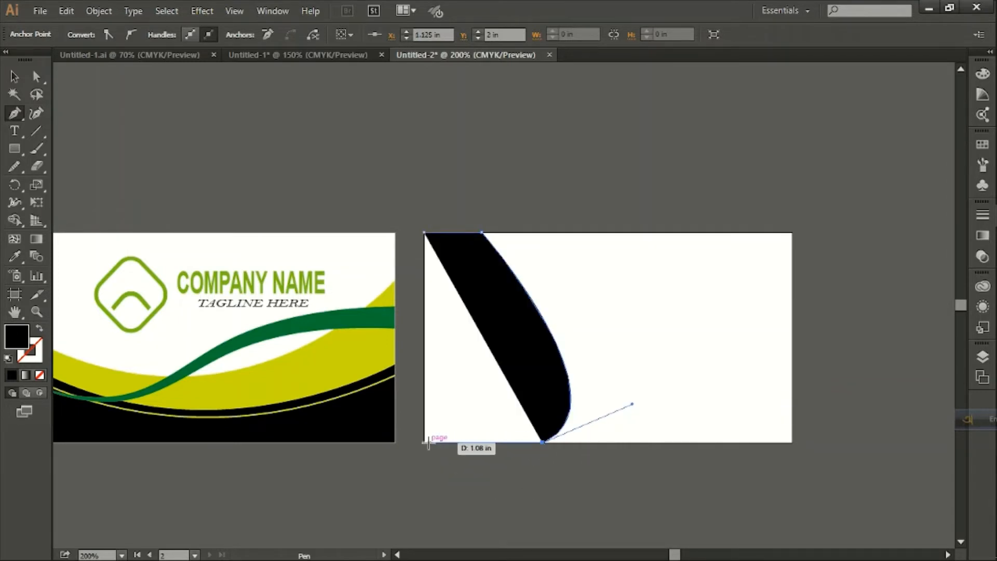
pyautogui.click(425, 442)
pyautogui.click(424, 233)
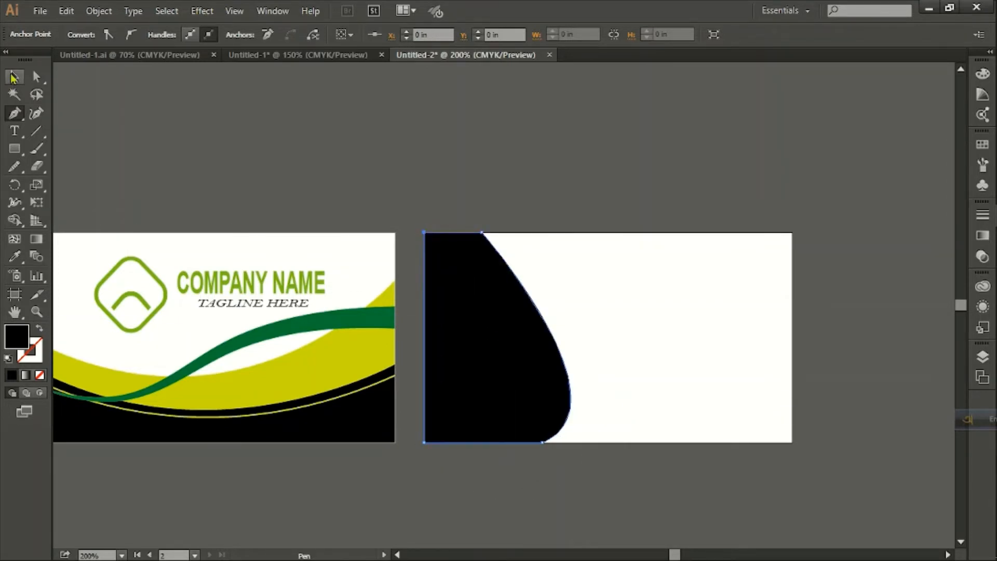
pyautogui.click(13, 77)
pyautogui.click(629, 336)
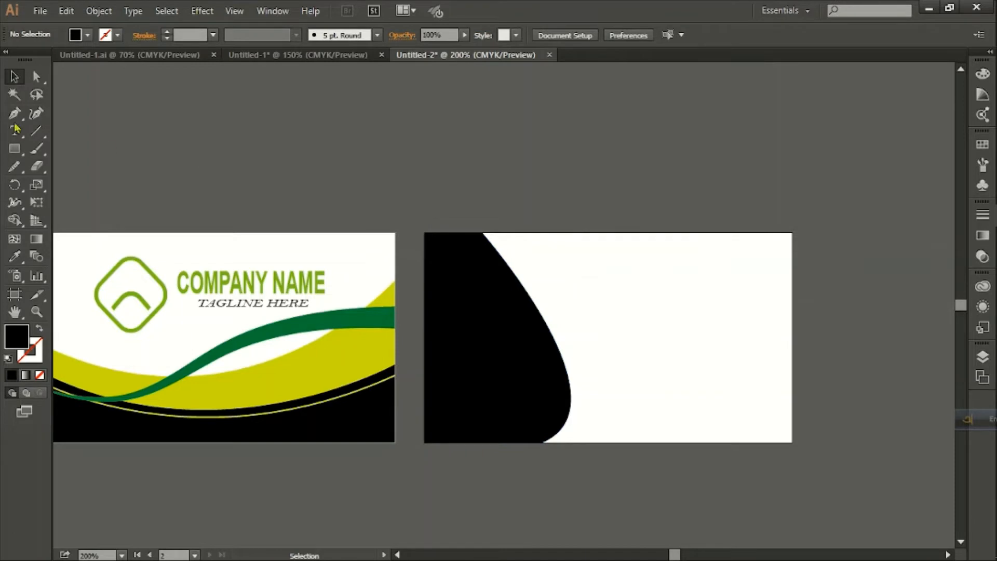
# Draw a second closed shape over it, its curved side running from about 1.19 in at the top to 1.43 in at the bottom.
pyautogui.click(549, 233)
pyautogui.moveTo(575, 443); pyautogui.dragTo(529, 462)
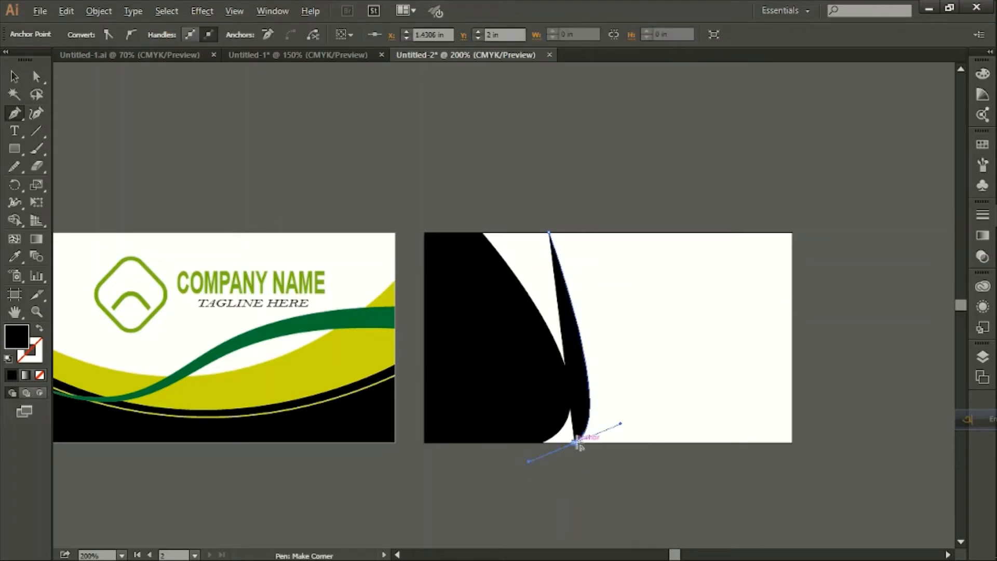
pyautogui.click(457, 443)
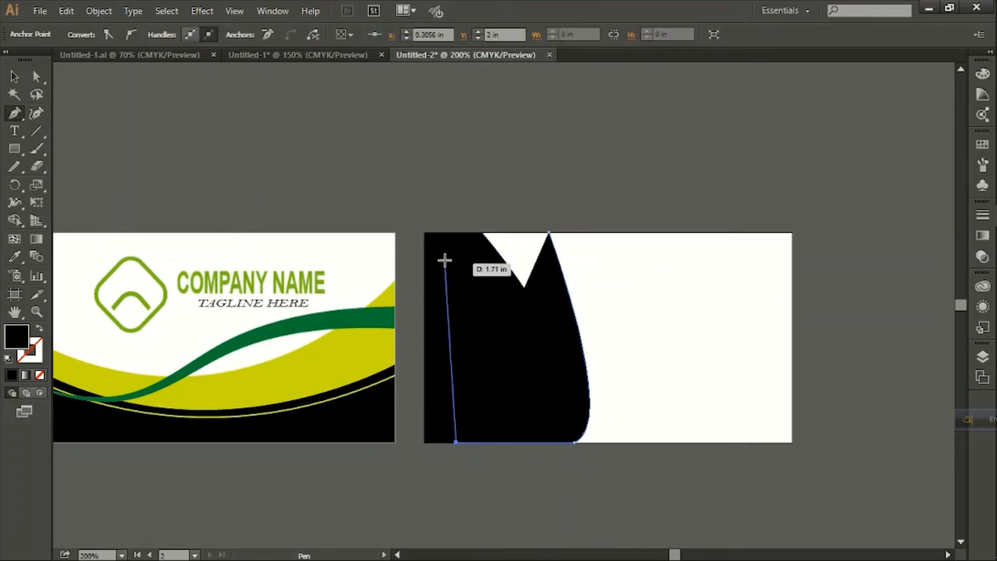
pyautogui.click(452, 233)
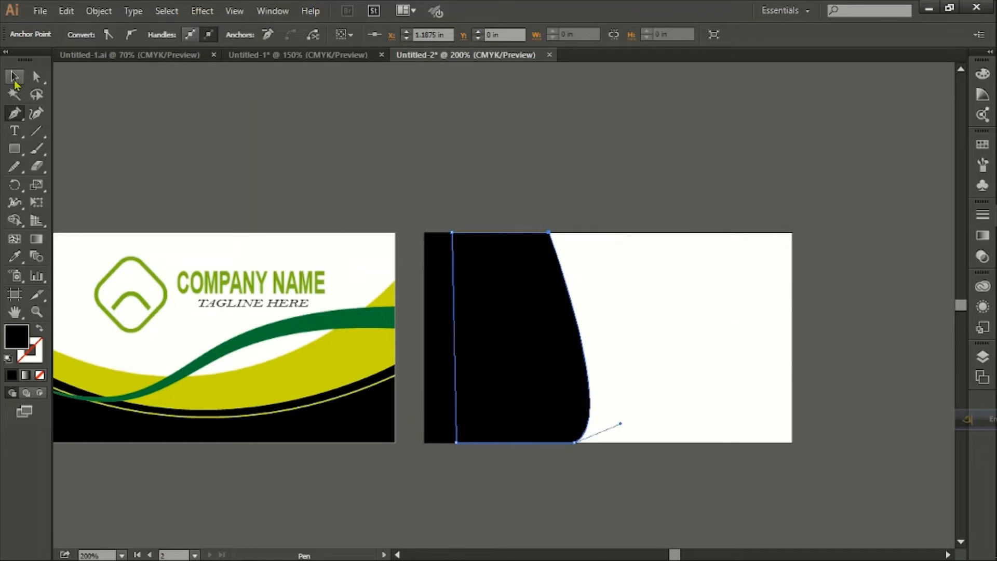
pyautogui.click(14, 77)
# Send the second curved shape behind the black one and fill it with yellow-green swatch C=20 M=0 Y=100 K=0.
pyautogui.rightClick(523, 335)
pyautogui.moveTo(568, 272)
pyautogui.click(702, 317)
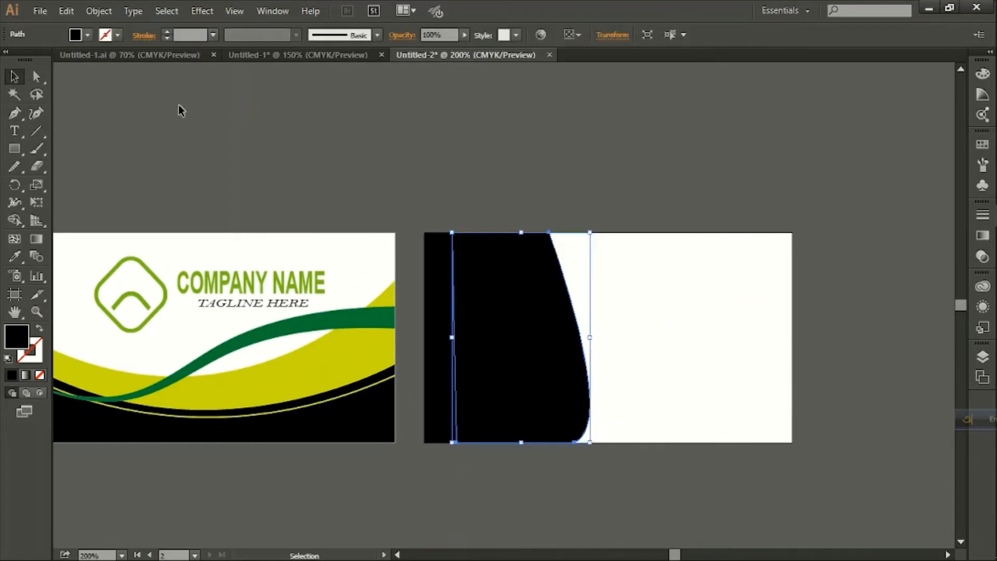
pyautogui.click(87, 35)
pyautogui.click(41, 68)
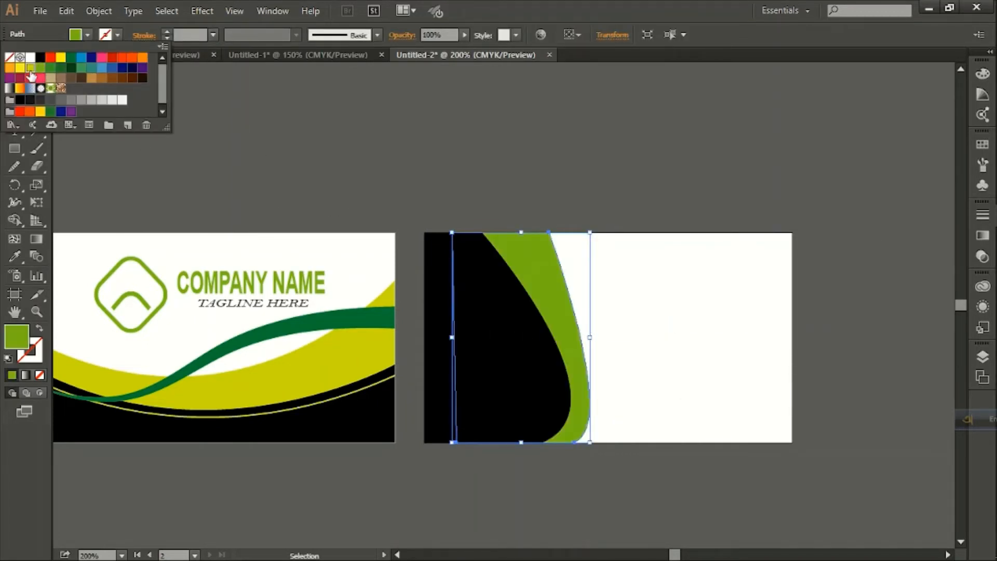
pyautogui.click(30, 70)
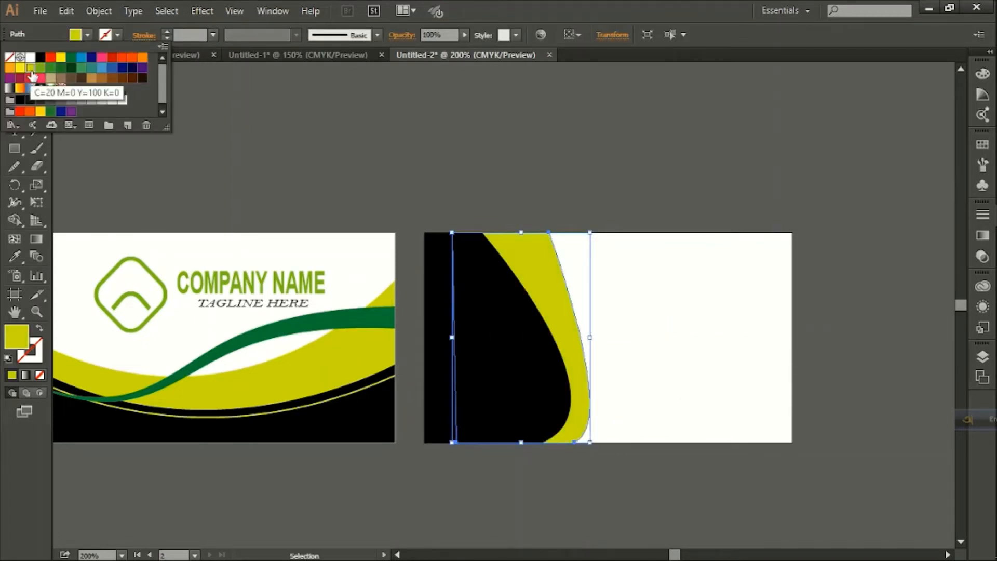
pyautogui.click(462, 158)
# Duplicate the yellow-green shape slightly to the right and give the copy a 1 pt yellow-green stroke with no fill.
pyautogui.click(510, 216)
pyautogui.click(557, 287)
pyautogui.press('alt')
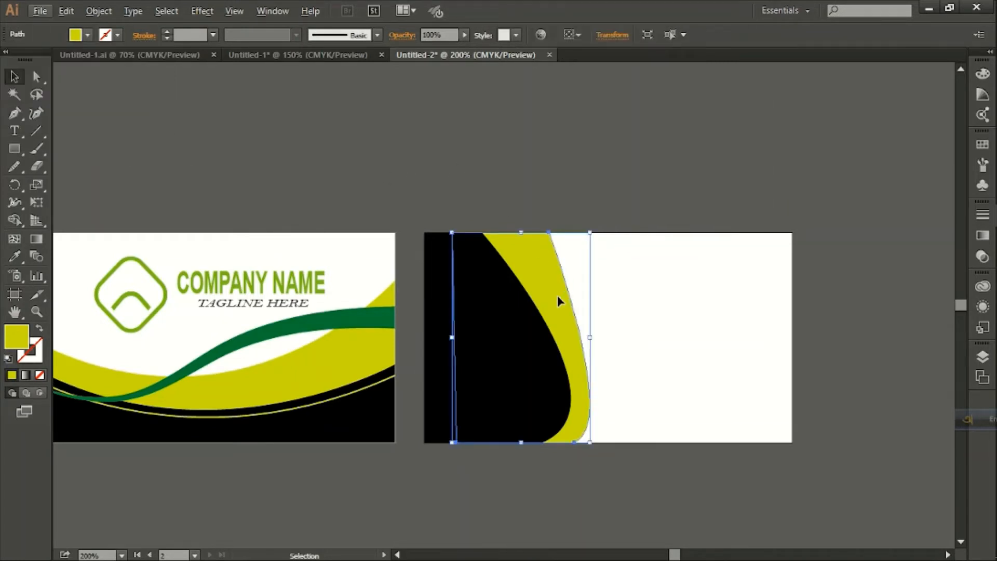
pyautogui.moveTo(558, 299); pyautogui.dragTo(567, 298)
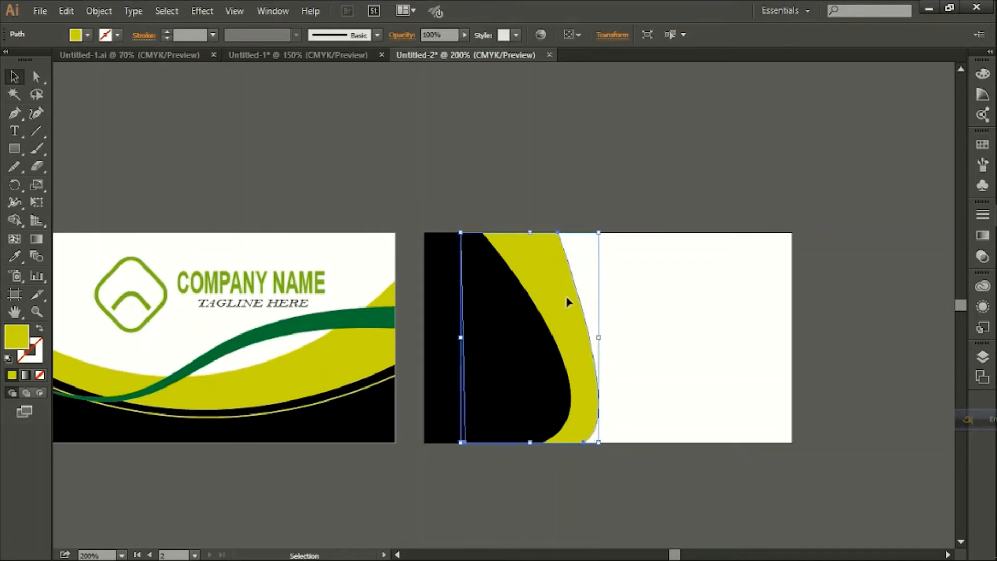
pyautogui.click(102, 38)
pyautogui.click(30, 67)
pyautogui.click(74, 36)
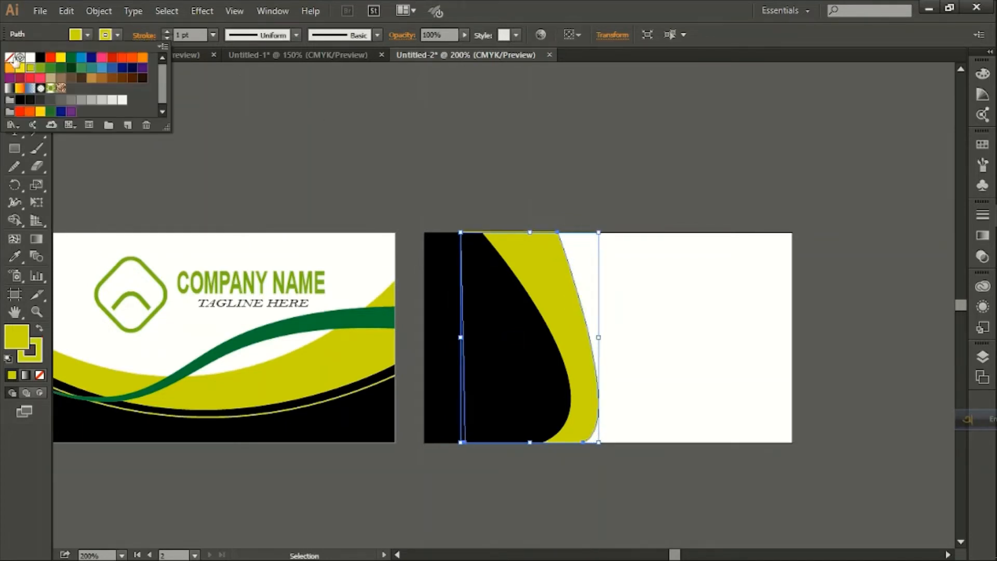
pyautogui.click(10, 58)
pyautogui.click(444, 166)
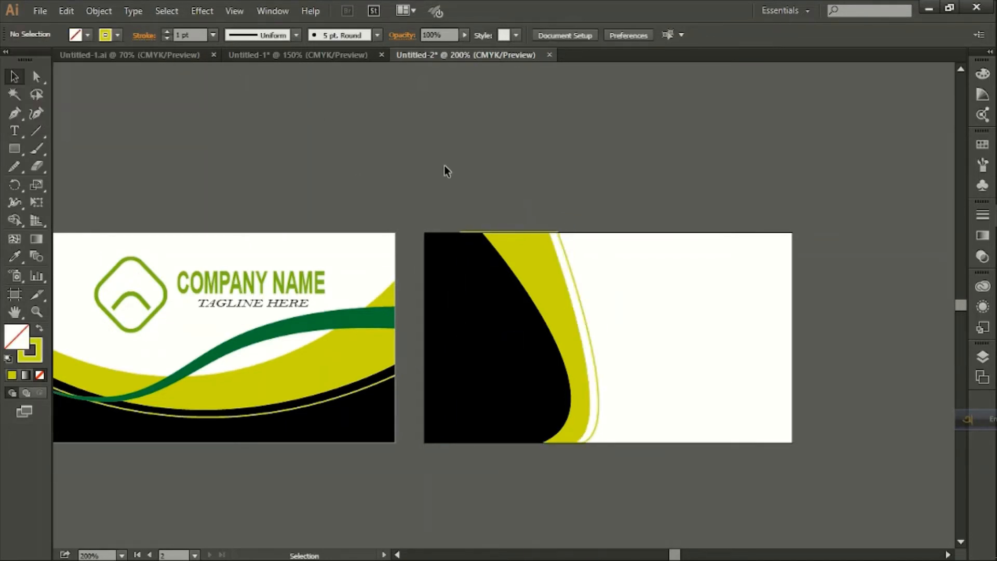
# Copy the green curve from the first card onto the second card and bring it to the front.
pyautogui.click(587, 321)
pyautogui.click(639, 328)
pyautogui.moveTo(319, 322); pyautogui.dragTo(647, 281)
pyautogui.rightClick(689, 352)
pyautogui.moveTo(741, 278)
pyautogui.click(551, 281)
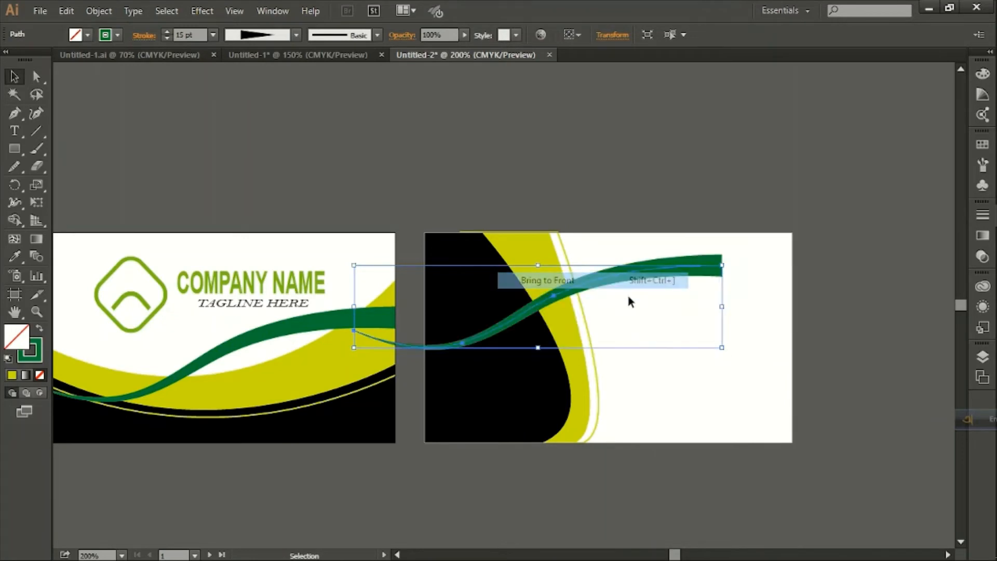
# Rotate the copied green curve upright, shrink it over the second card's curved shapes and reflect it.
pyautogui.moveTo(723, 348); pyautogui.dragTo(721, 274)
pyautogui.moveTo(583, 134)
pyautogui.mouseDown()
pyautogui.moveTo(575, 119)
pyautogui.moveTo(557, 214)
pyautogui.mouseUp()
pyautogui.rightClick(531, 293)
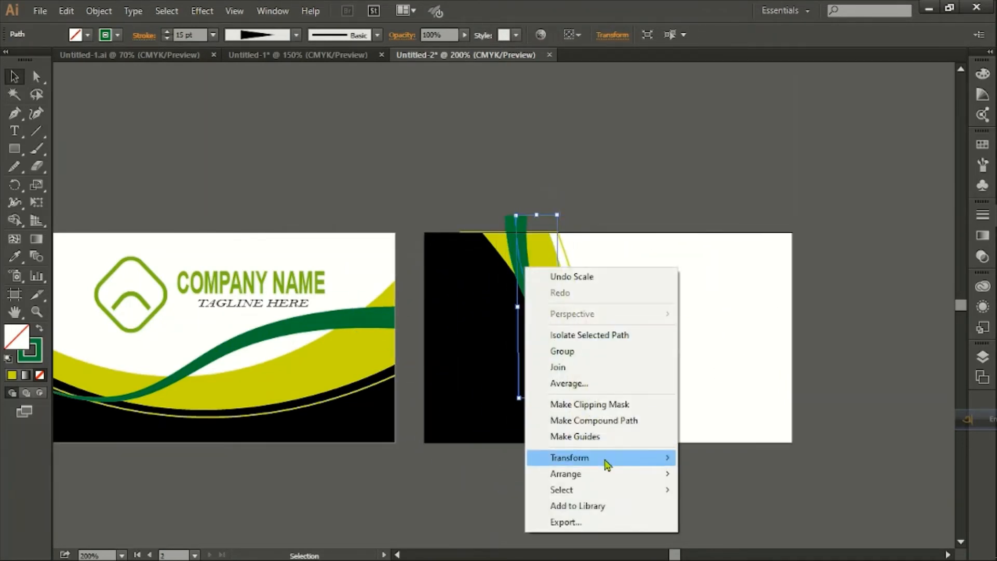
pyautogui.moveTo(572, 457)
pyautogui.click(717, 319)
pyautogui.press('Return')
# Position the green curve over the black and yellow-green shapes and stretch it to span the second card's full height.
pyautogui.moveTo(514, 301)
pyautogui.mouseDown()
pyautogui.moveTo(567, 278)
pyautogui.moveTo(504, 327)
pyautogui.mouseUp()
pyautogui.press('Up')
pyautogui.press('Up')
pyautogui.press('Up')
pyautogui.press('Up')
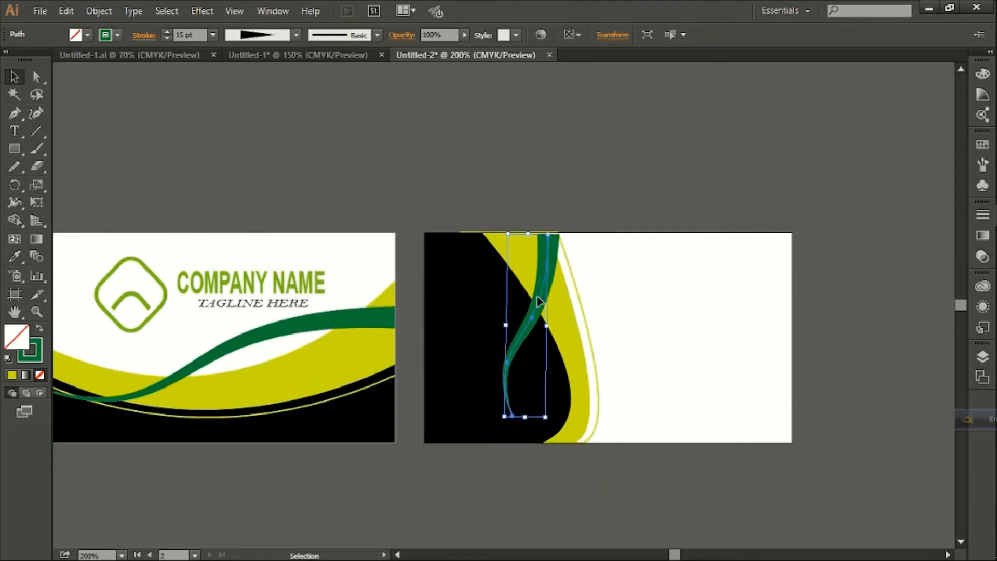
pyautogui.press('Left')
pyautogui.press('Left')
pyautogui.press('Left')
pyautogui.press('Left')
pyautogui.press('Left')
pyautogui.press('Left')
pyautogui.press('Left')
pyautogui.press('Left')
pyautogui.press('Left')
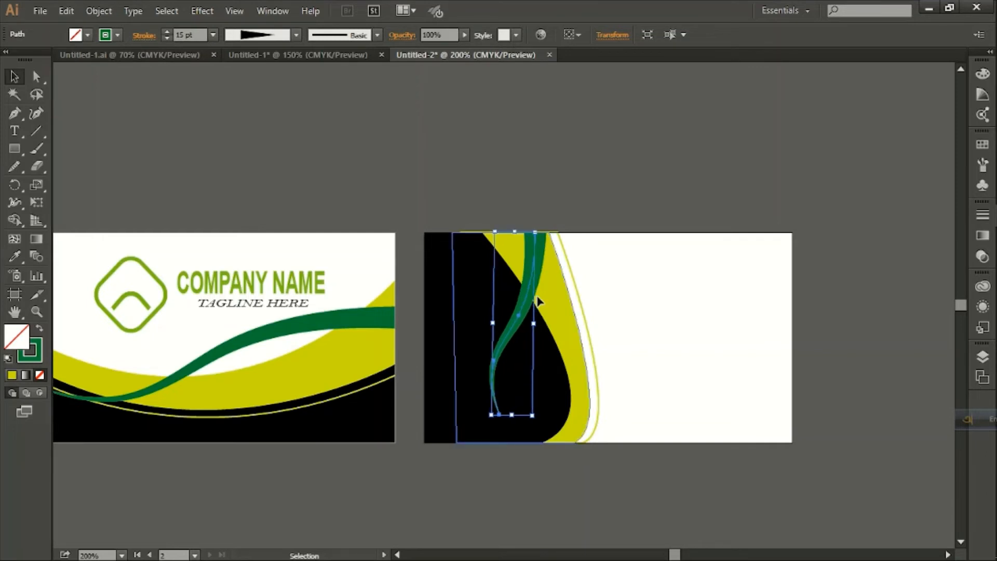
pyautogui.moveTo(512, 415); pyautogui.dragTo(511, 444)
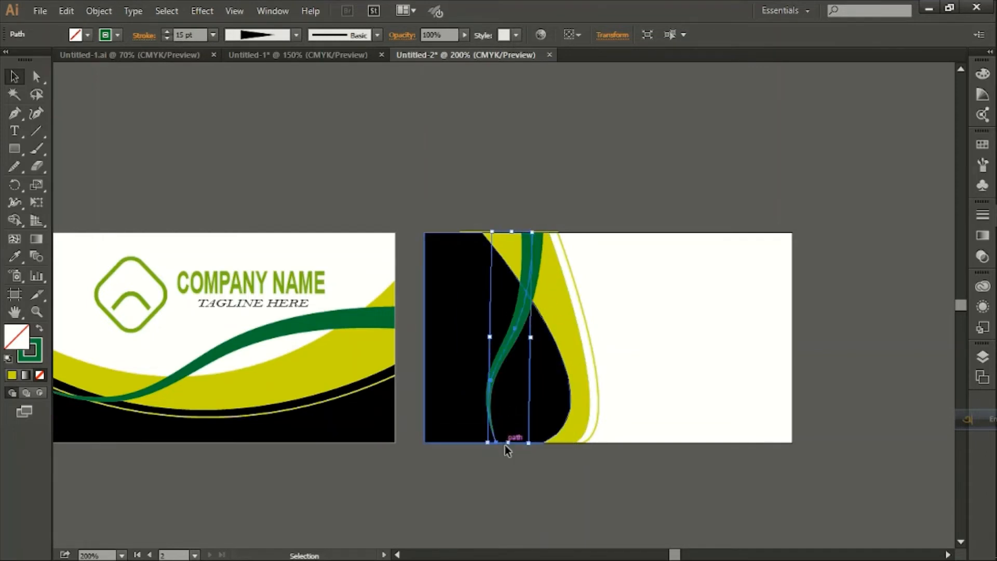
pyautogui.click(591, 472)
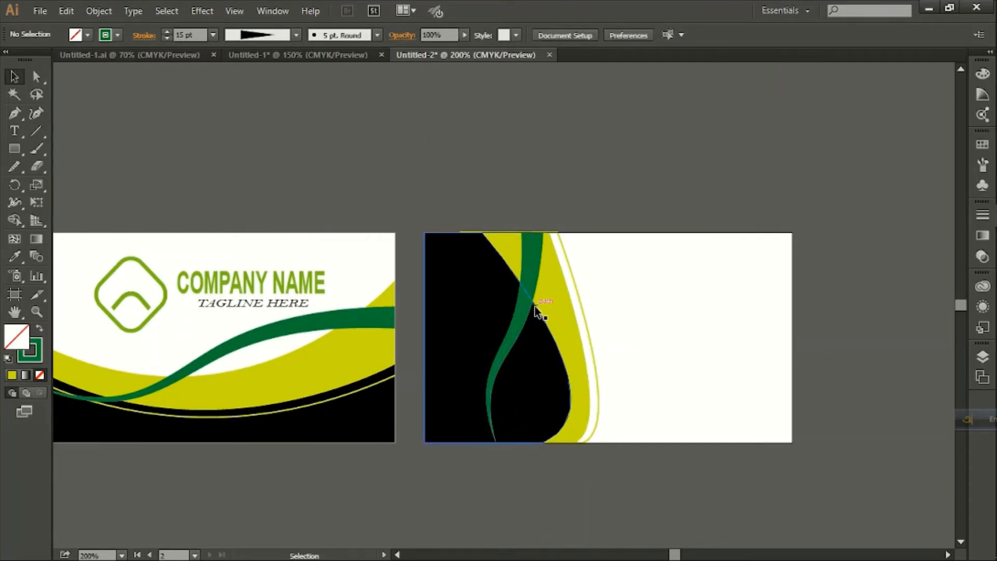
# Add the cardholder's full name and the text CREATIVE AGENCY as separate text objects above the cards.
pyautogui.click(15, 130)
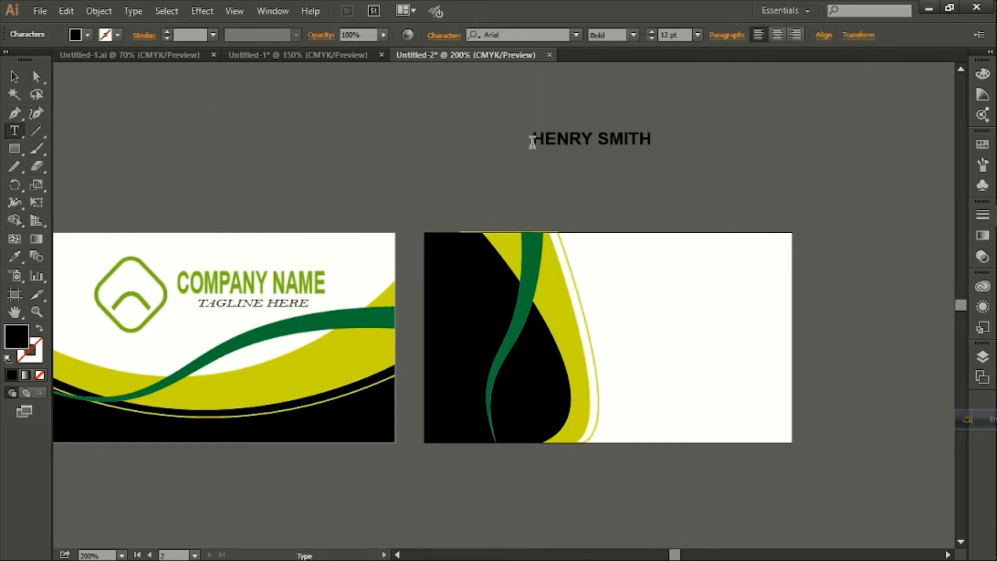
pyautogui.click(150, 123)
pyautogui.write('CREATIVE AGENCY')
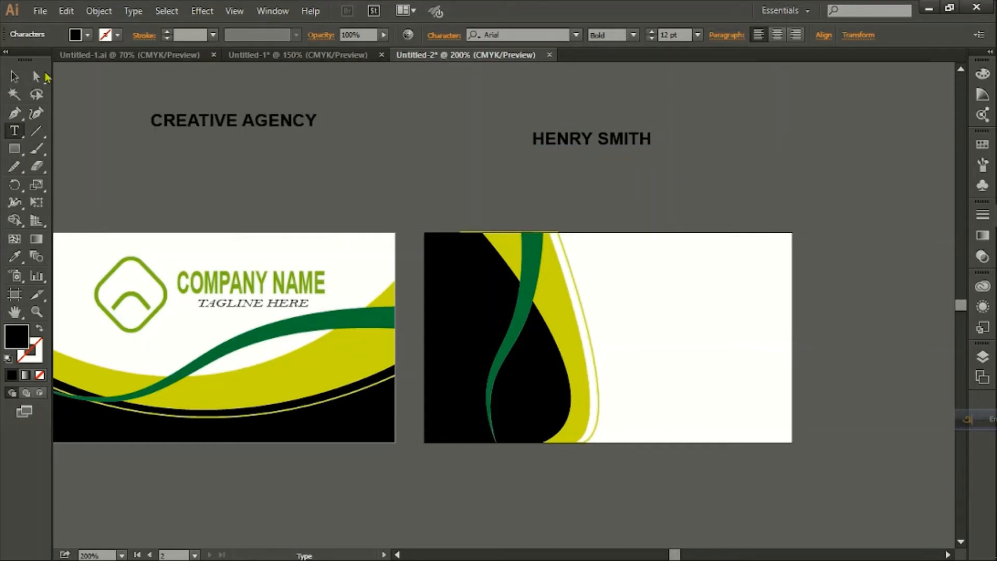
pyautogui.press('Escape')
# Set the CREATIVE AGENCY text to Bell MT Italic and narrow it horizontally.
pyautogui.click(133, 10)
pyautogui.moveTo(152, 44)
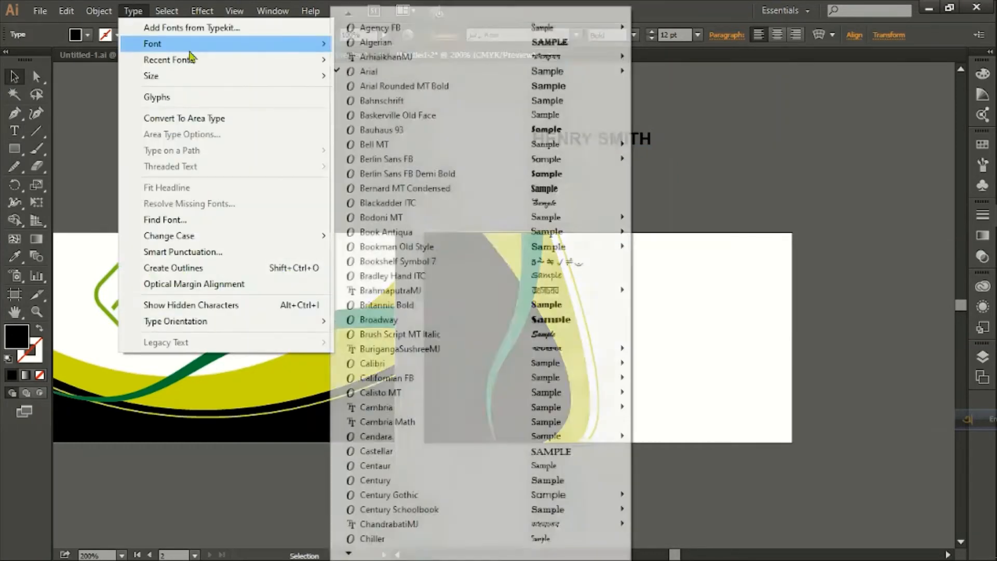
pyautogui.moveTo(540, 144)
pyautogui.click(699, 159)
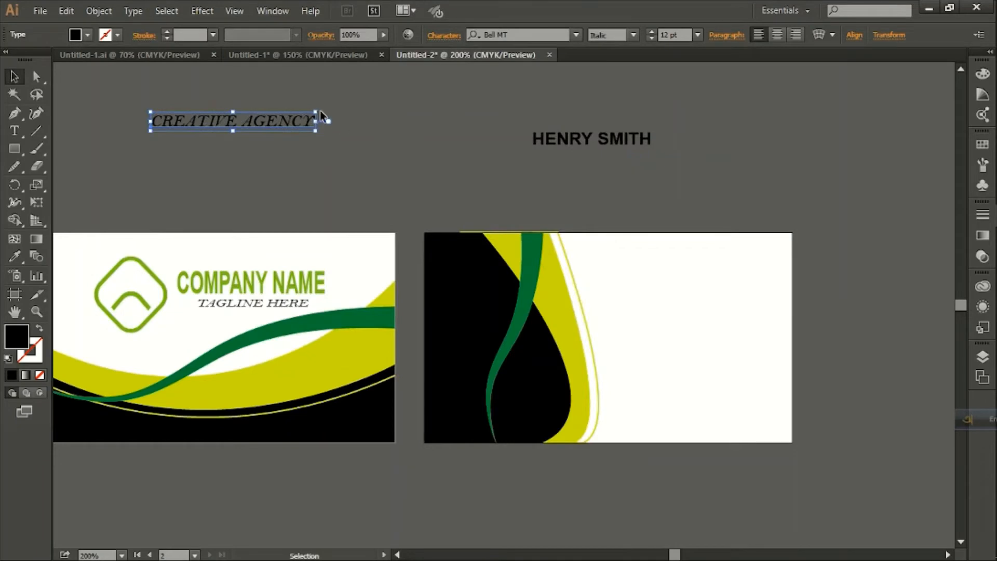
pyautogui.moveTo(321, 111); pyautogui.dragTo(264, 113)
# Enlarge the cardholder's name to about 16.25 pt by stretching it taller and fill it with light green.
pyautogui.click(606, 143)
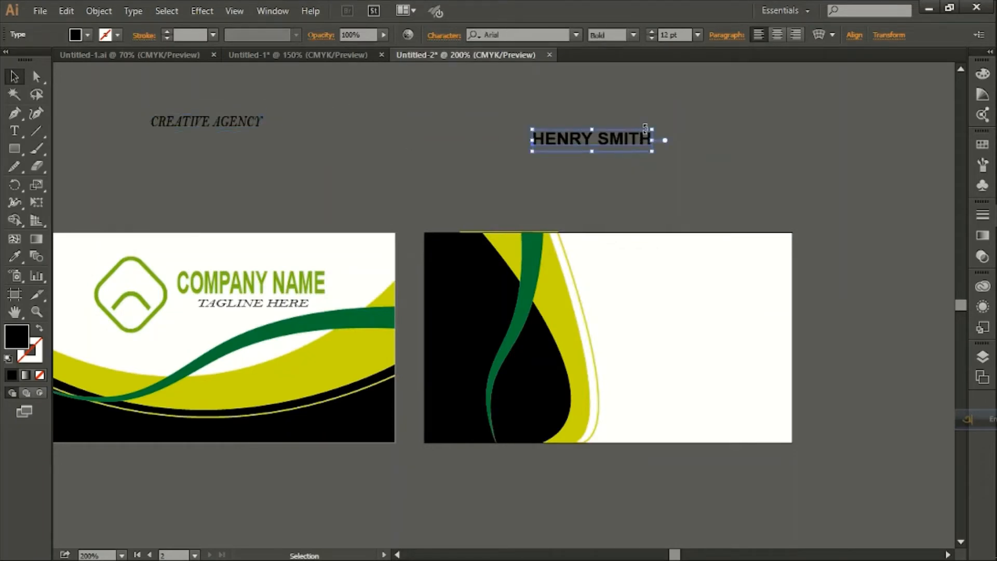
pyautogui.moveTo(646, 130)
pyautogui.mouseDown()
pyautogui.moveTo(687, 103)
pyautogui.moveTo(691, 112)
pyautogui.moveTo(656, 122)
pyautogui.mouseUp()
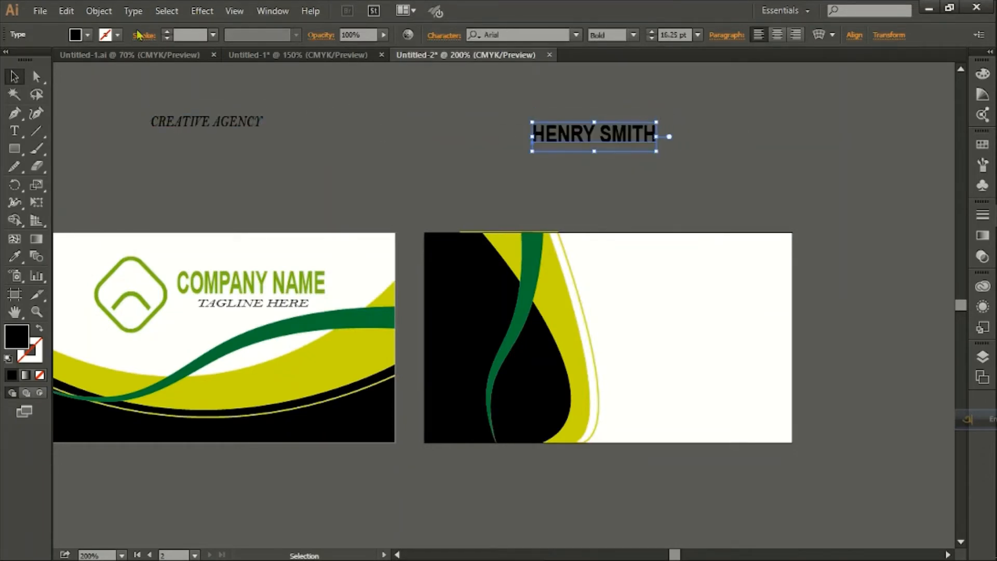
pyautogui.click(87, 34)
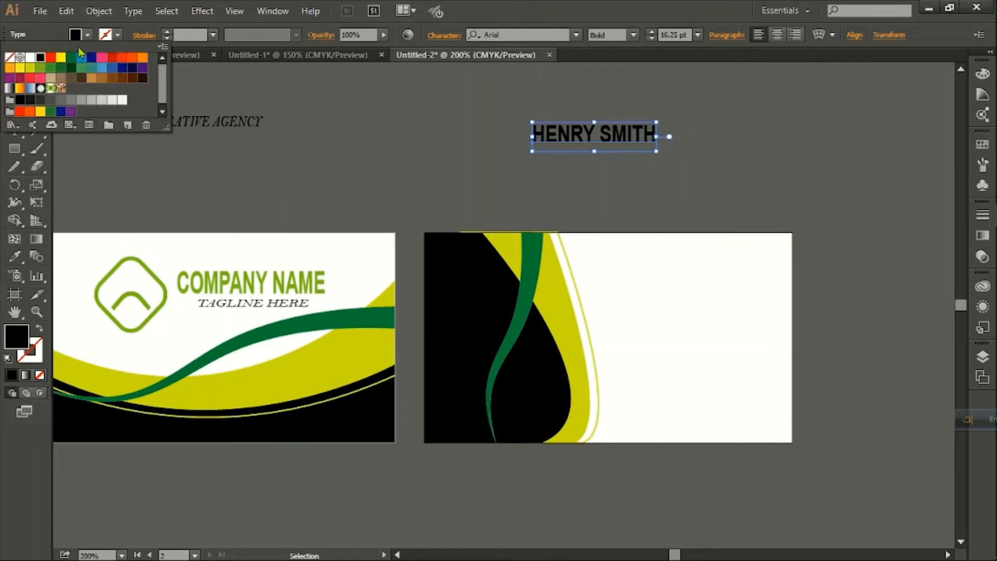
pyautogui.click(41, 68)
pyautogui.click(441, 139)
# Place the cardholder's name with CREATIVE AGENCY beneath it in the upper white area of the second card.
pyautogui.moveTo(257, 123); pyautogui.dragTo(672, 257)
pyautogui.keyDown('shift'); pyautogui.click(618, 134); pyautogui.keyUp('shift')
pyautogui.click(693, 226)
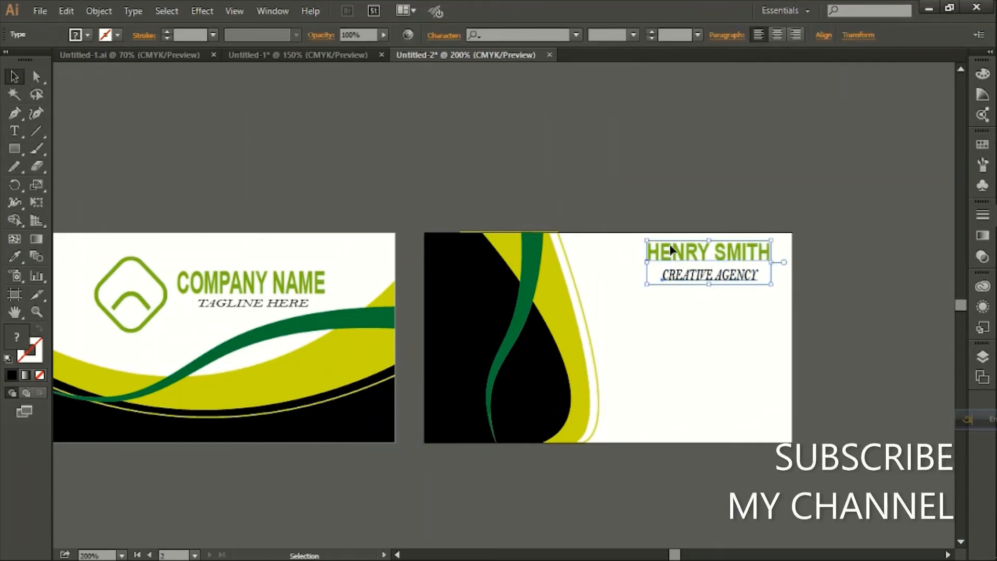
pyautogui.press('Down')
pyautogui.press('Down')
pyautogui.press('Down')
pyautogui.press('Down')
pyautogui.press('Down')
pyautogui.press('Down')
pyautogui.press('Down')
pyautogui.press('Down')
pyautogui.press('Left')
pyautogui.press('Left')
pyautogui.press('Left')
pyautogui.press('Left')
pyautogui.press('Left')
pyautogui.press('Left')
pyautogui.press('Left')
pyautogui.press('Left')
pyautogui.press('Left')
pyautogui.press('Left')
pyautogui.press('Left')
pyautogui.press('Left')
pyautogui.press('Left')
pyautogui.press('Left')
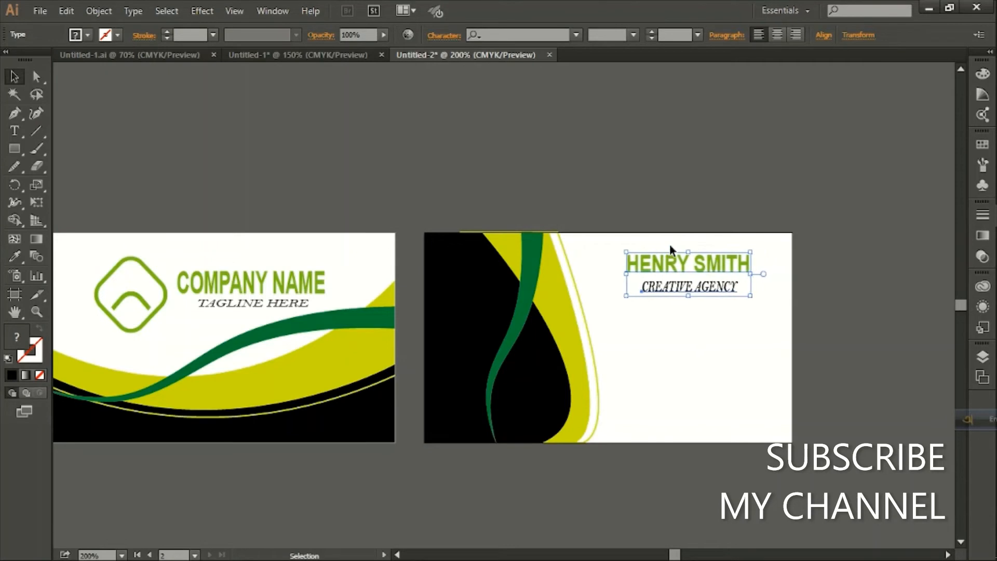
pyautogui.click(605, 194)
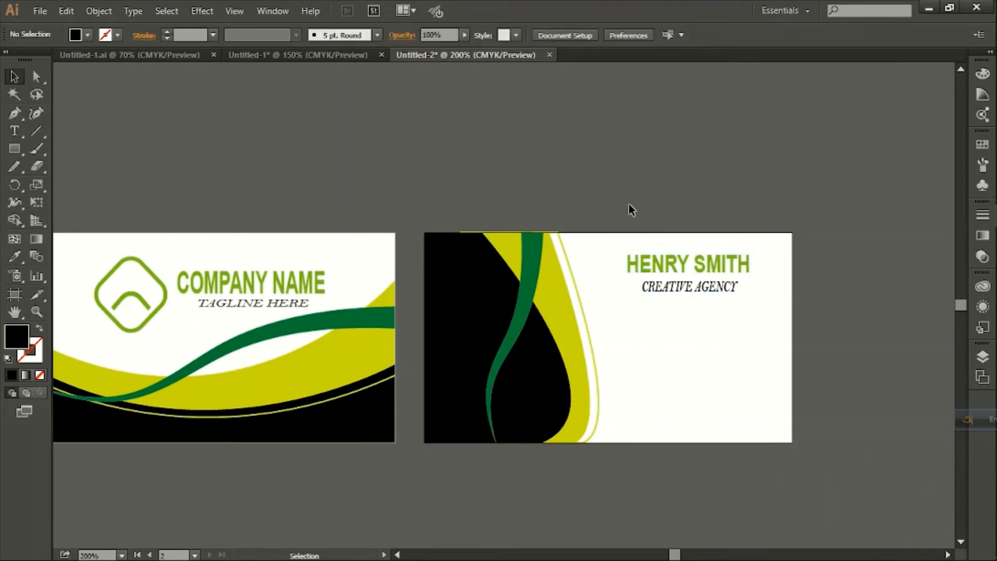
# Copy the phone, envelope, globe and location icons from Untitled-1.ai onto the second card.
pyautogui.click(130, 55)
pyautogui.click(457, 97)
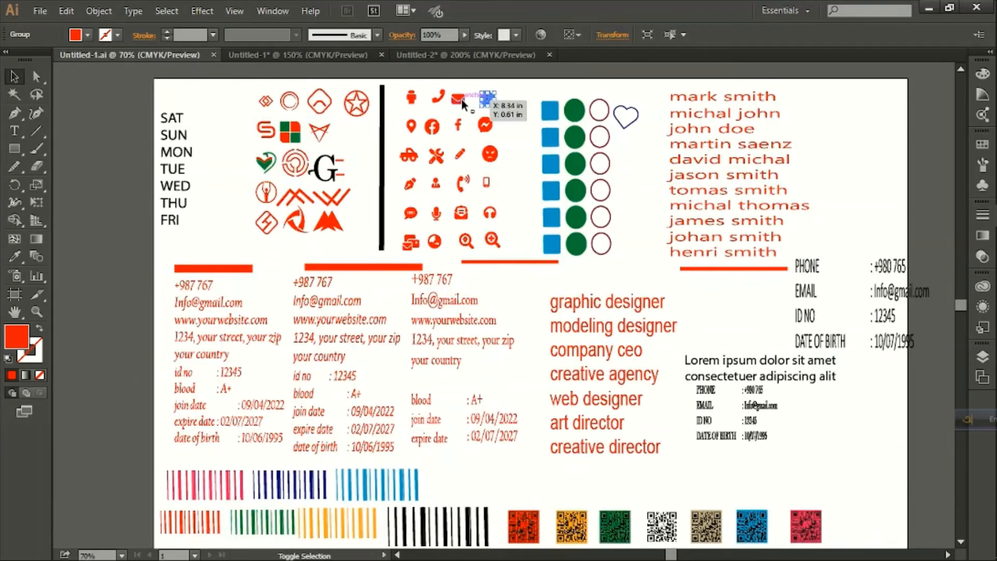
pyautogui.moveTo(419, 124); pyautogui.dragTo(545, 187)
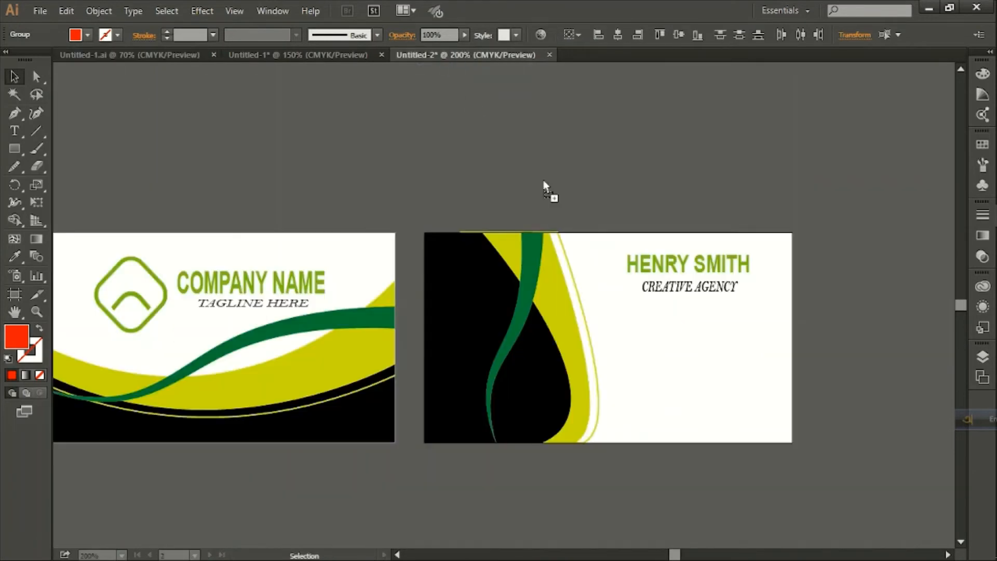
pyautogui.moveTo(676, 361); pyautogui.dragTo(713, 371)
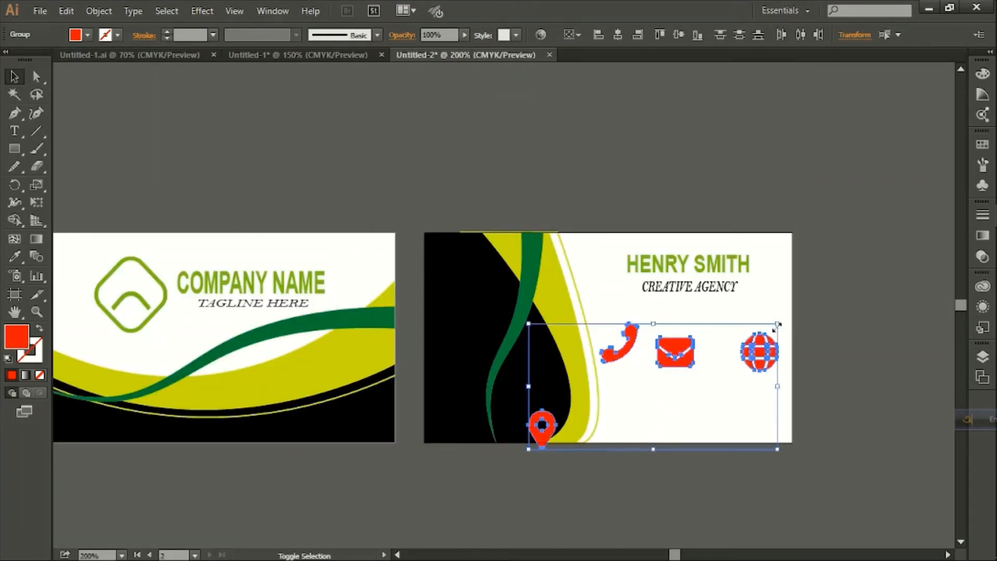
# Scale the four contact icons down to small symbols and fill them with dark green.
pyautogui.moveTo(778, 324); pyautogui.dragTo(712, 357)
pyautogui.hotkey('ctrl', '+')
pyautogui.hotkey('ctrl', '+')
pyautogui.hotkey('ctrl', '-')
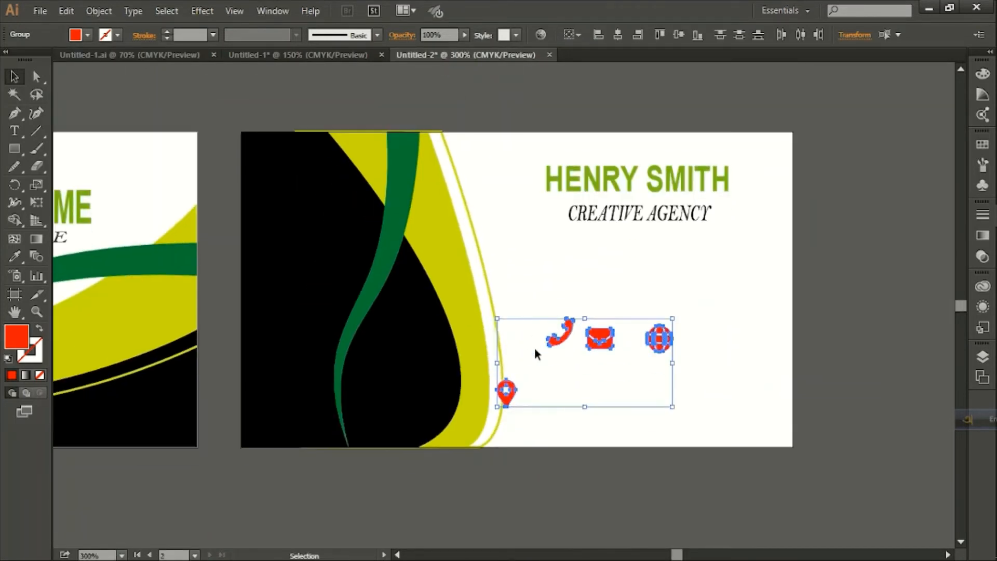
pyautogui.moveTo(673, 317); pyautogui.dragTo(653, 328)
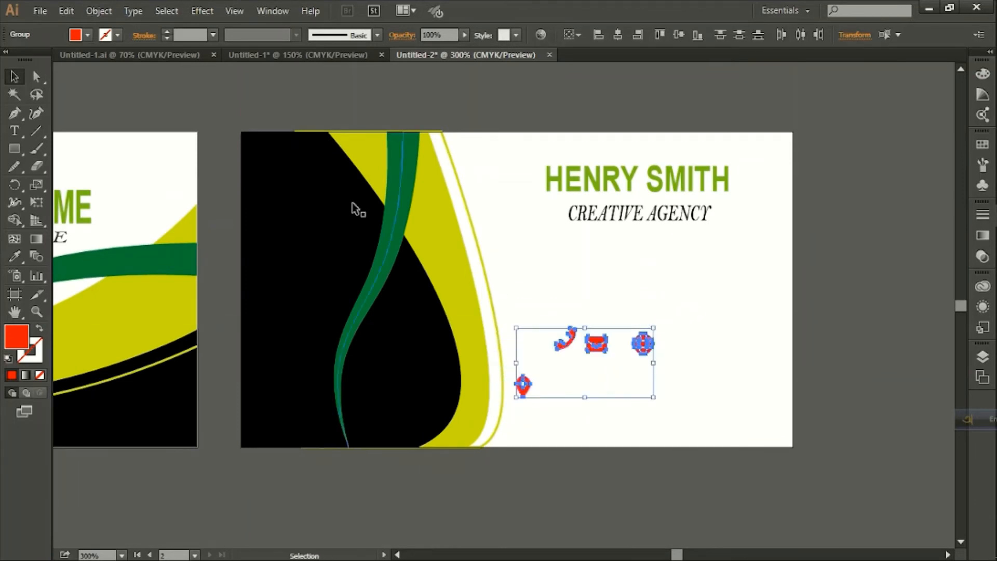
pyautogui.click(87, 35)
pyautogui.click(71, 57)
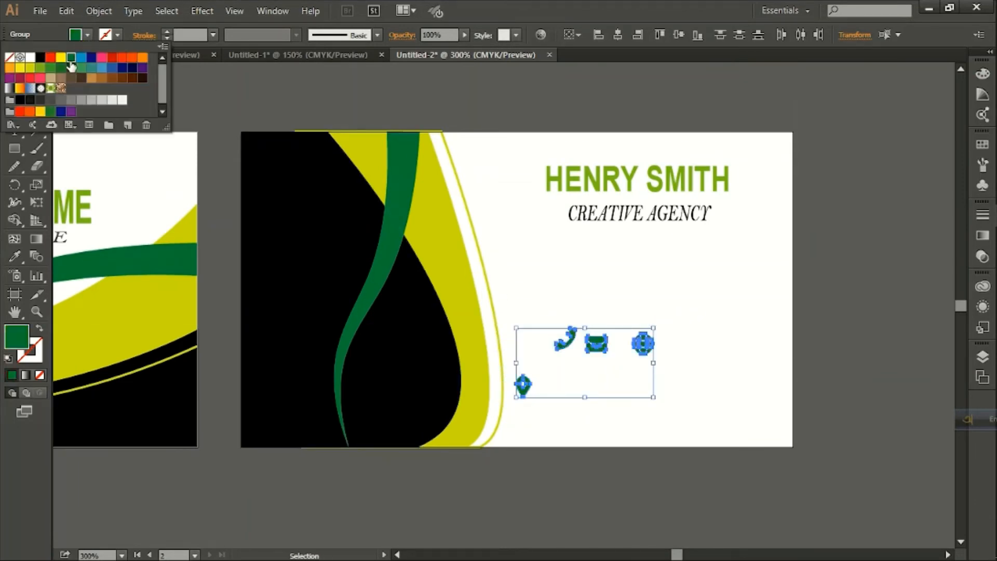
pyautogui.click(689, 327)
pyautogui.click(689, 327)
# Arrange the phone, envelope, globe and location icons in evenly spaced order down the thin yellow-green curve.
pyautogui.moveTo(567, 340); pyautogui.dragTo(494, 253)
pyautogui.moveTo(597, 344); pyautogui.dragTo(512, 305)
pyautogui.moveTo(646, 355); pyautogui.dragTo(510, 351)
pyautogui.moveTo(523, 386); pyautogui.dragTo(514, 401)
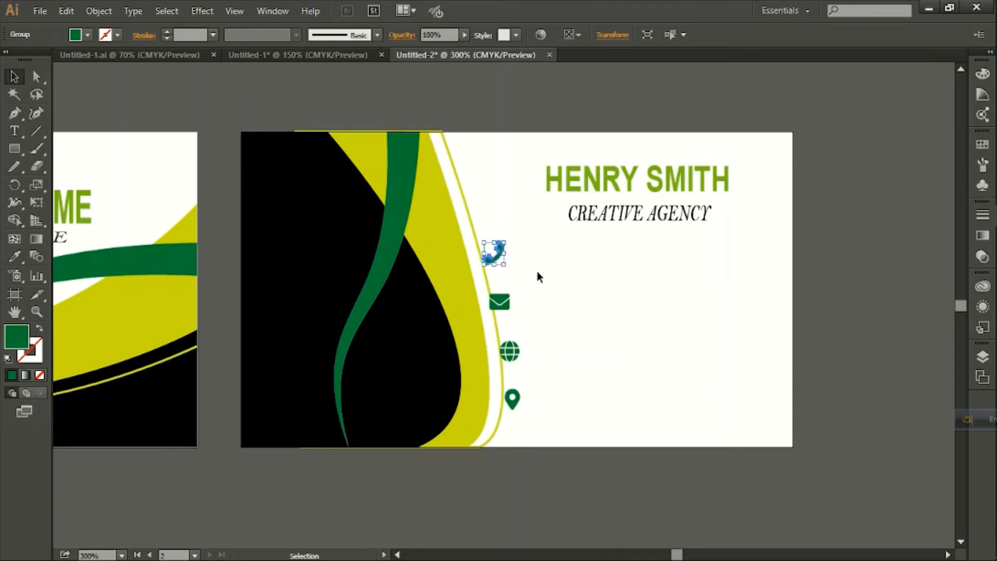
pyautogui.moveTo(495, 254); pyautogui.dragTo(501, 254)
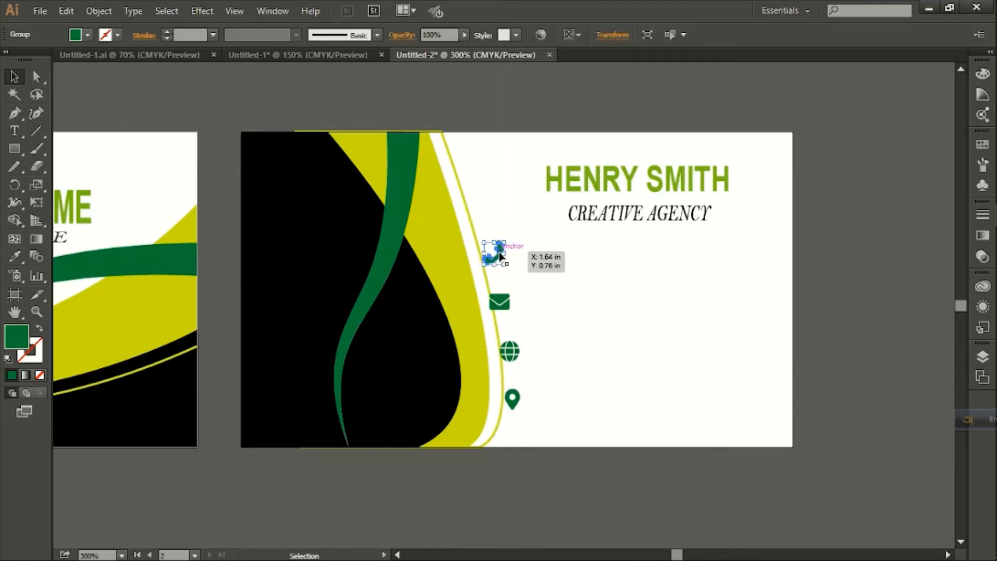
pyautogui.click(529, 280)
pyautogui.moveTo(500, 303); pyautogui.dragTo(514, 350)
pyautogui.click(547, 317)
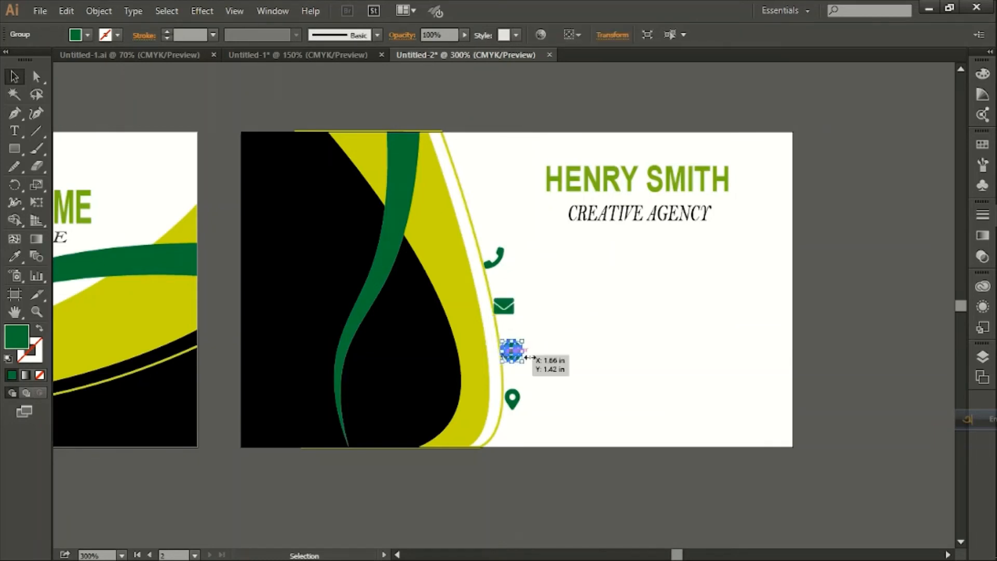
pyautogui.click(524, 377)
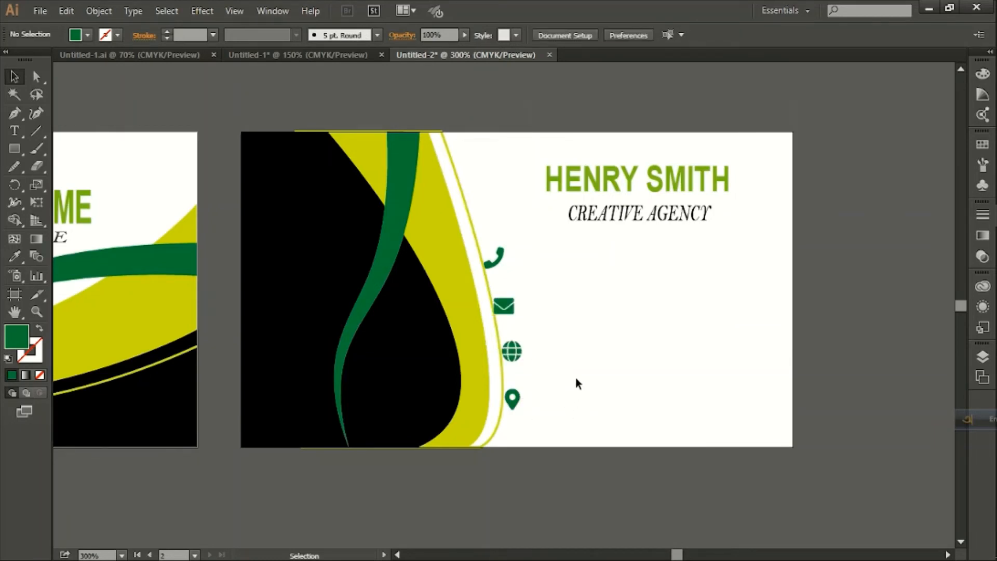
pyautogui.moveTo(506, 313); pyautogui.dragTo(507, 315)
pyautogui.click(574, 360)
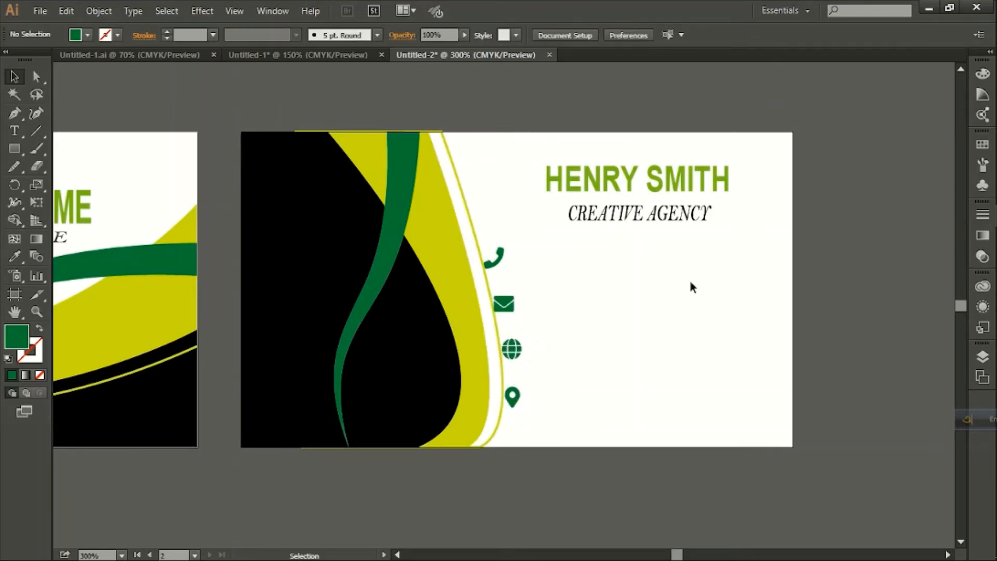
# Copy the phone, e-mail, website and address lines from Untitled-1.ai and scale them to fit beside the icons.
pyautogui.click(129, 55)
pyautogui.click(276, 229)
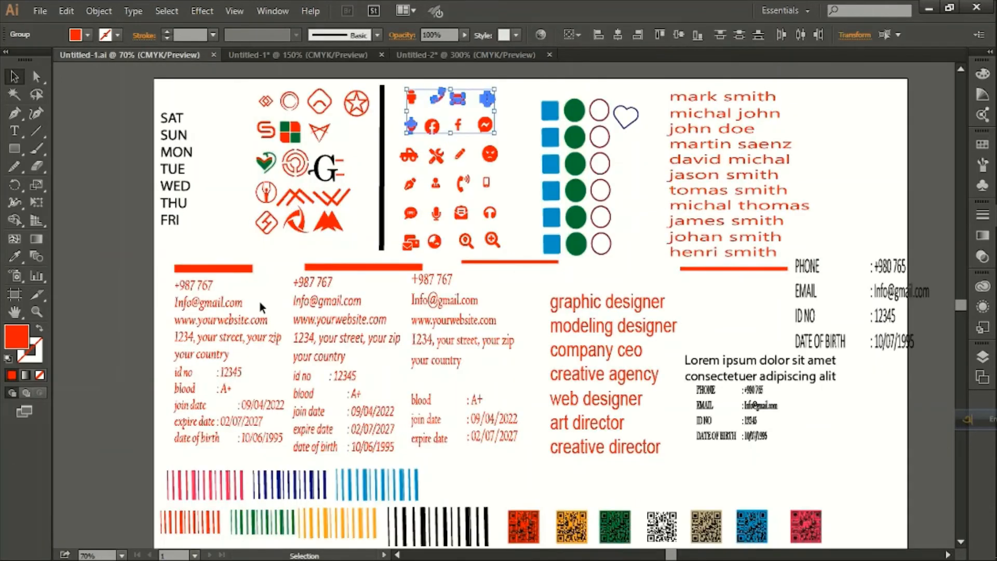
pyautogui.moveTo(229, 339); pyautogui.dragTo(592, 343)
pyautogui.moveTo(799, 163); pyautogui.dragTo(656, 271)
pyautogui.moveTo(600, 343); pyautogui.dragTo(691, 314)
# Fill the copied contact text with black.
pyautogui.click(87, 35)
pyautogui.click(40, 57)
pyautogui.click(712, 230)
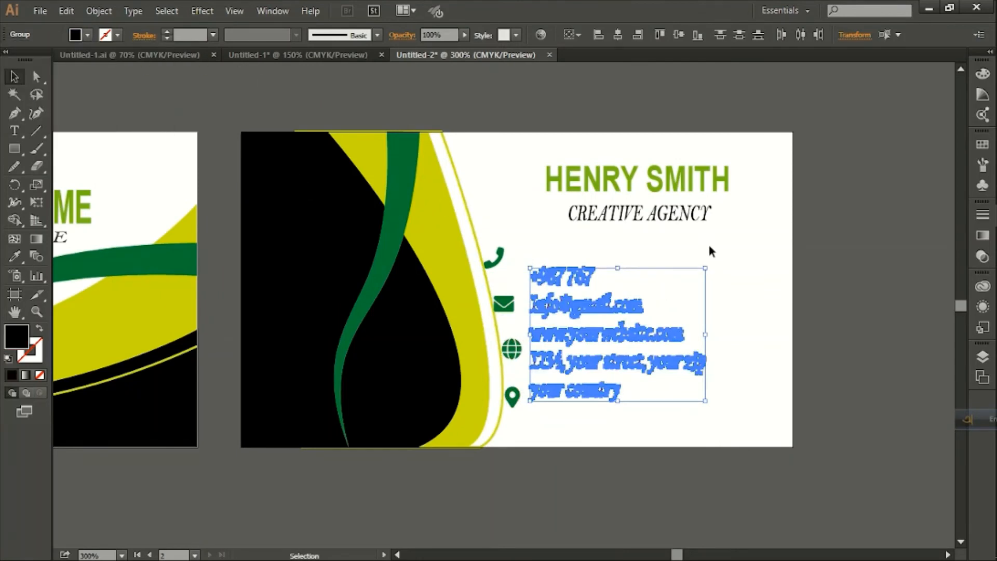
# Move the phone, e-mail, website and address lines individually next to their matching icons.
pyautogui.moveTo(578, 277)
pyautogui.mouseDown()
pyautogui.moveTo(575, 264)
pyautogui.moveTo(563, 264)
pyautogui.mouseUp()
pyautogui.click(572, 312)
pyautogui.moveTo(571, 312); pyautogui.dragTo(604, 397)
pyautogui.moveTo(621, 431); pyautogui.dragTo(627, 419)
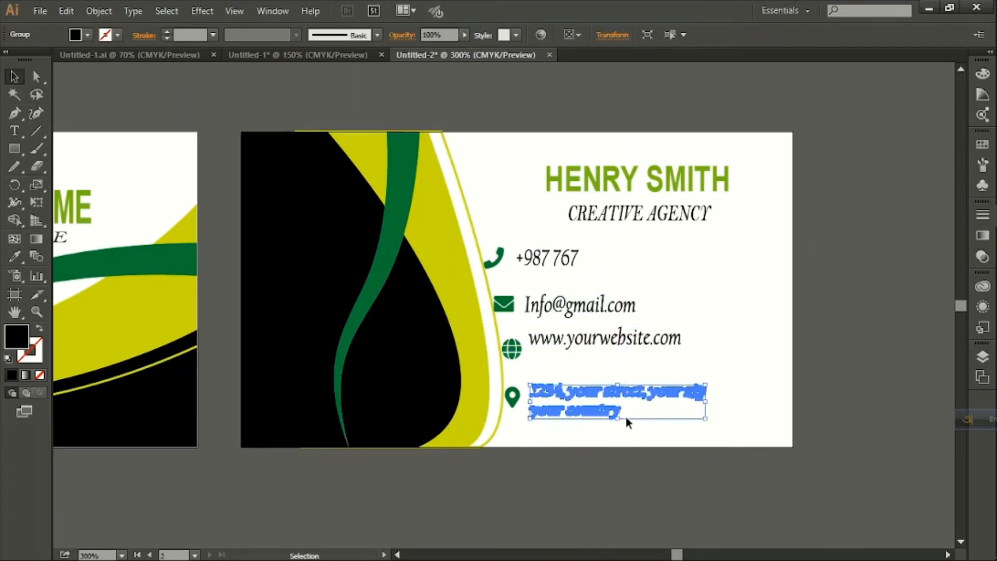
pyautogui.moveTo(645, 336); pyautogui.dragTo(646, 345)
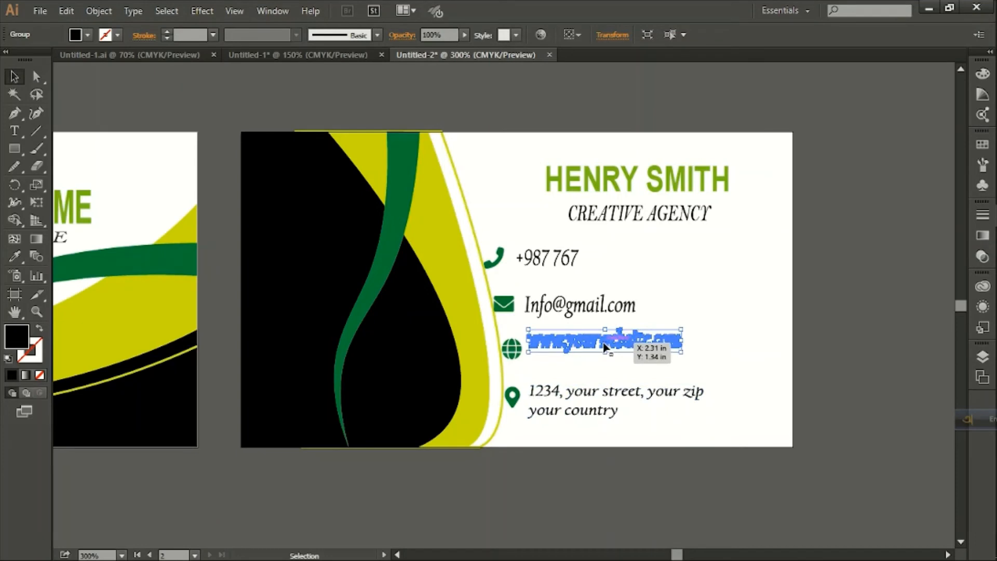
pyautogui.click(684, 295)
# Widen the four contact text lines together toward the card's outer edge and nudge the address closer to its icon.
pyautogui.moveTo(554, 240); pyautogui.dragTo(643, 377)
pyautogui.moveTo(704, 333); pyautogui.dragTo(774, 333)
pyautogui.click(837, 328)
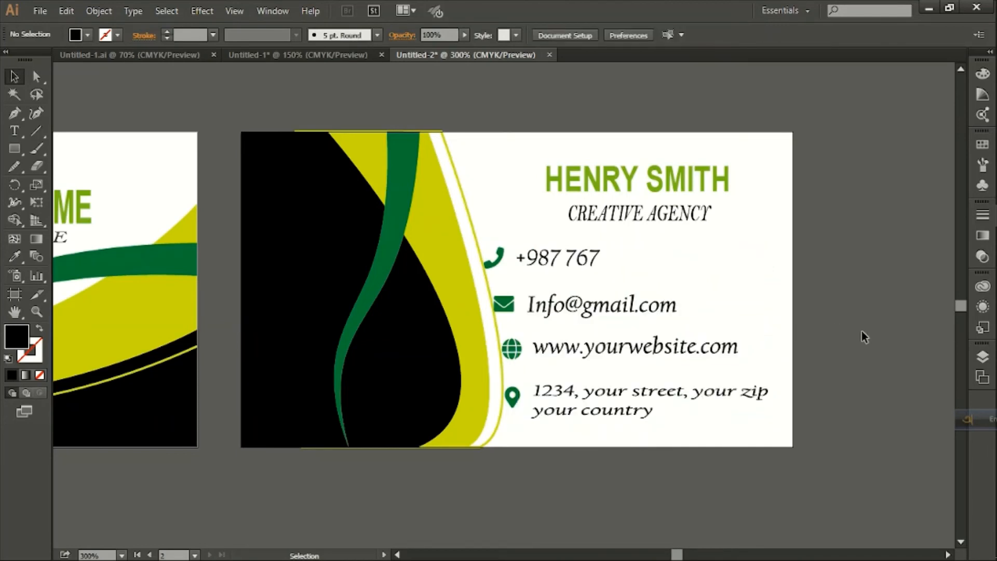
pyautogui.moveTo(704, 403); pyautogui.dragTo(702, 403)
pyautogui.click(823, 334)
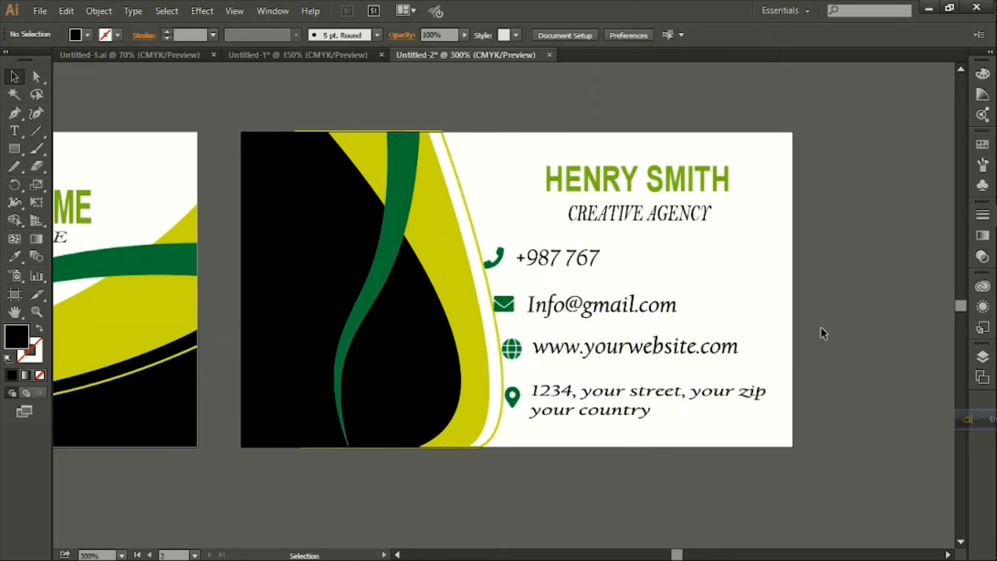
pyautogui.scroll(-1, 542, 408)
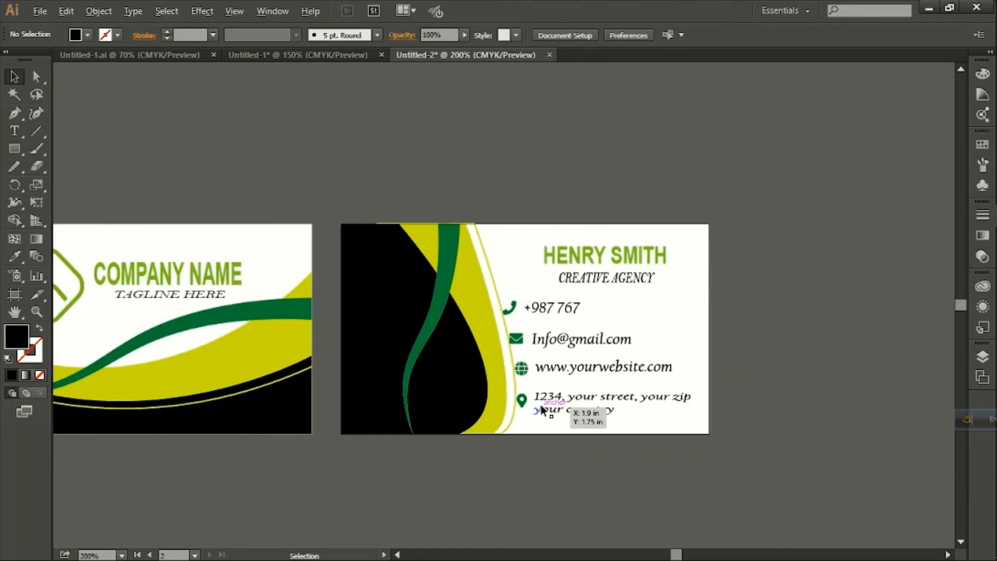
pyautogui.scroll(-1, 542, 409)
pyautogui.hscroll(1, 542, 408)
pyautogui.hscroll(-4, 542, 410)
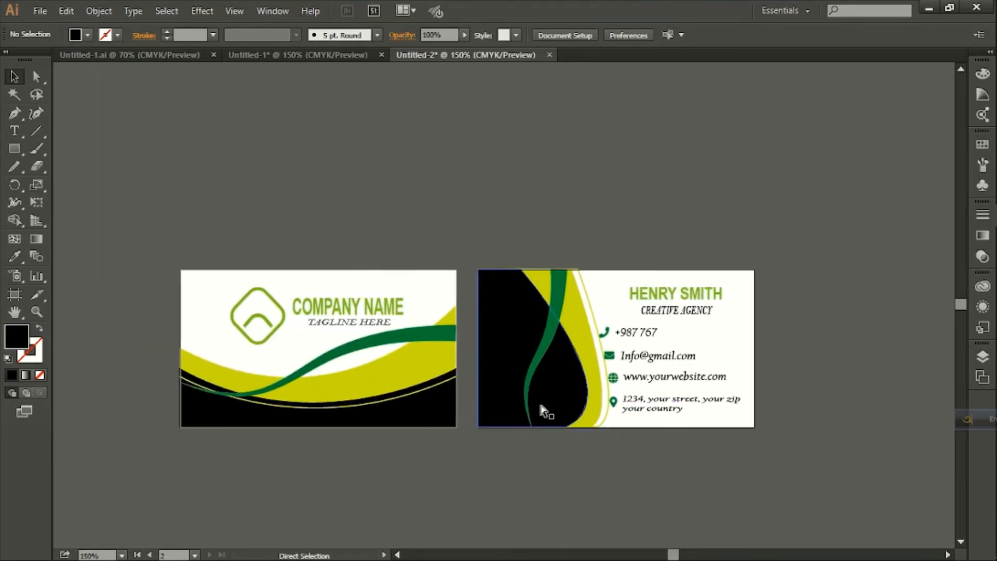
pyautogui.click(561, 300)
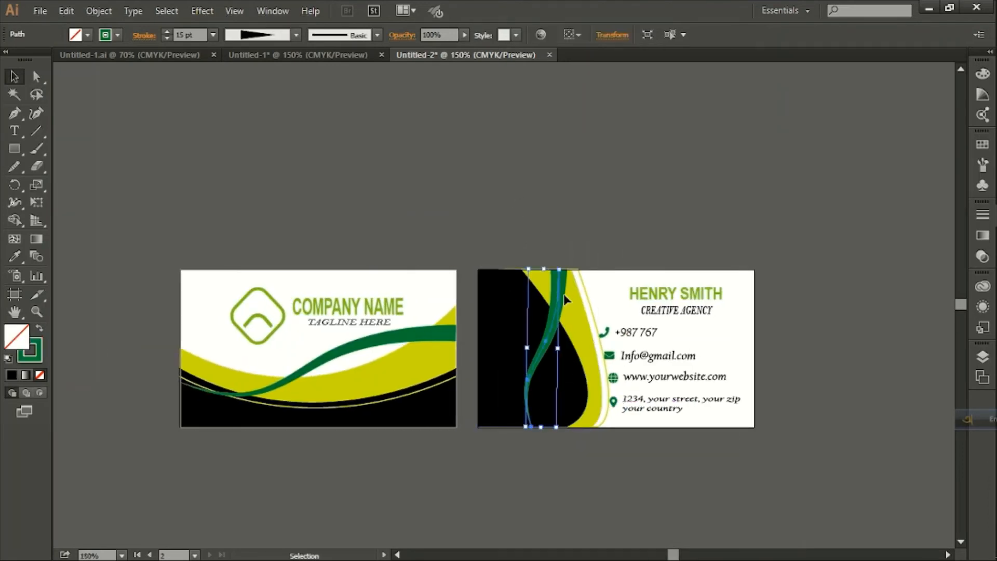
pyautogui.keyDown('shift'); pyautogui.click(419, 332); pyautogui.keyUp('shift')
pyautogui.click(99, 10)
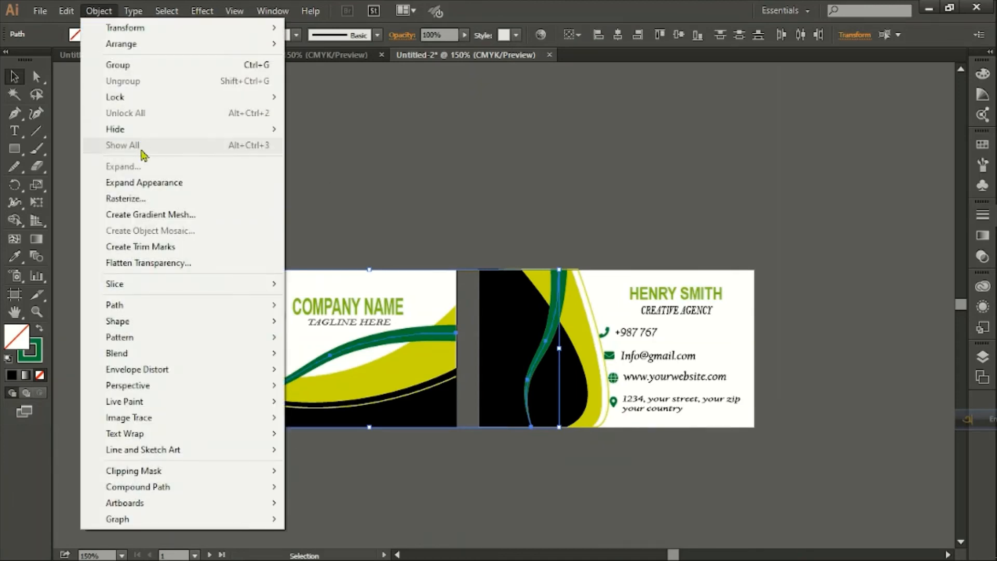
pyautogui.click(339, 178)
# Expand the appearance of the green brush-stroke curve on the front card.
pyautogui.click(364, 340)
pyautogui.click(98, 11)
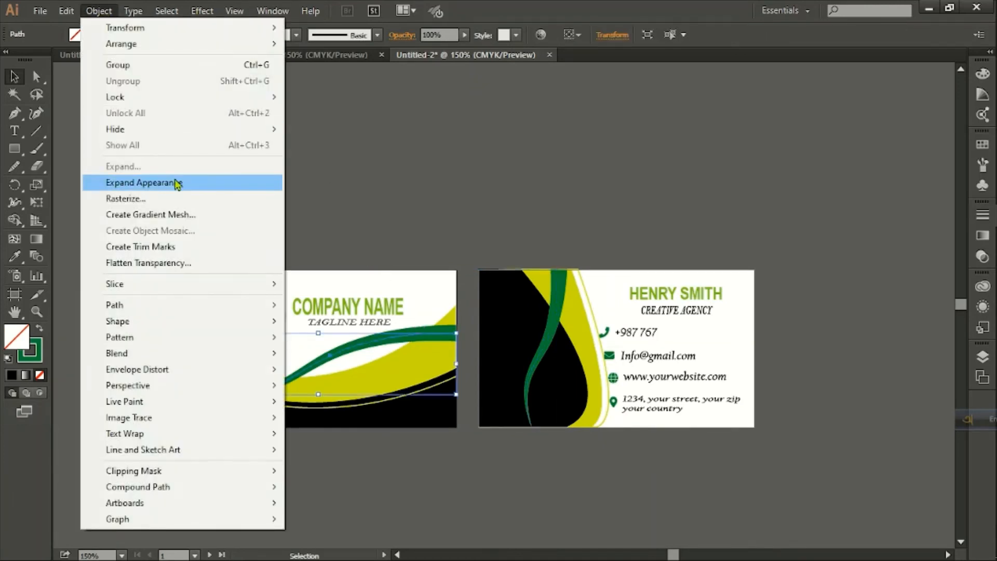
pyautogui.click(167, 183)
pyautogui.click(99, 11)
pyautogui.click(380, 282)
# Convert the green curve on the back card into a filled shape with Expand Appearance.
pyautogui.click(560, 296)
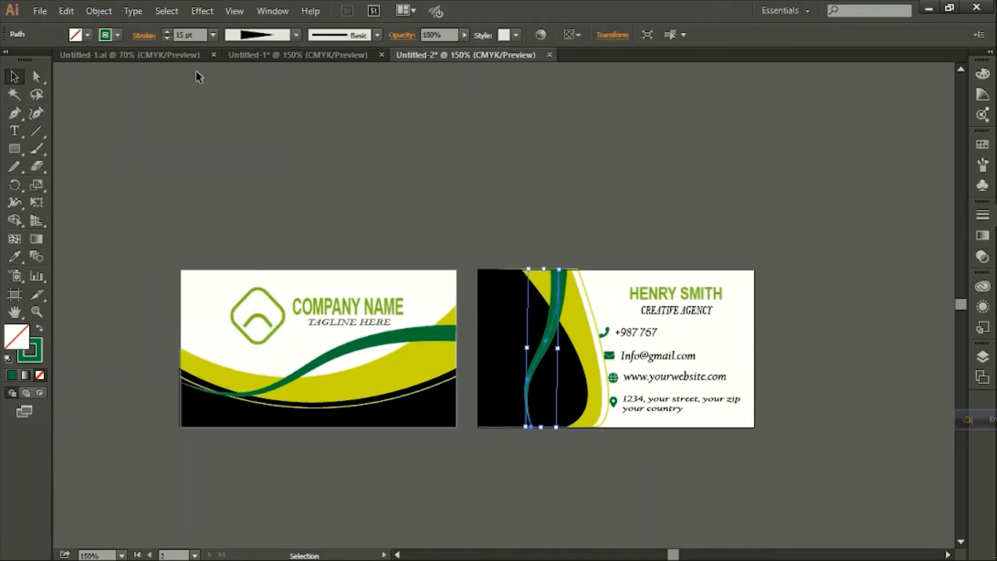
pyautogui.click(99, 10)
pyautogui.click(196, 182)
pyautogui.click(99, 10)
pyautogui.click(380, 183)
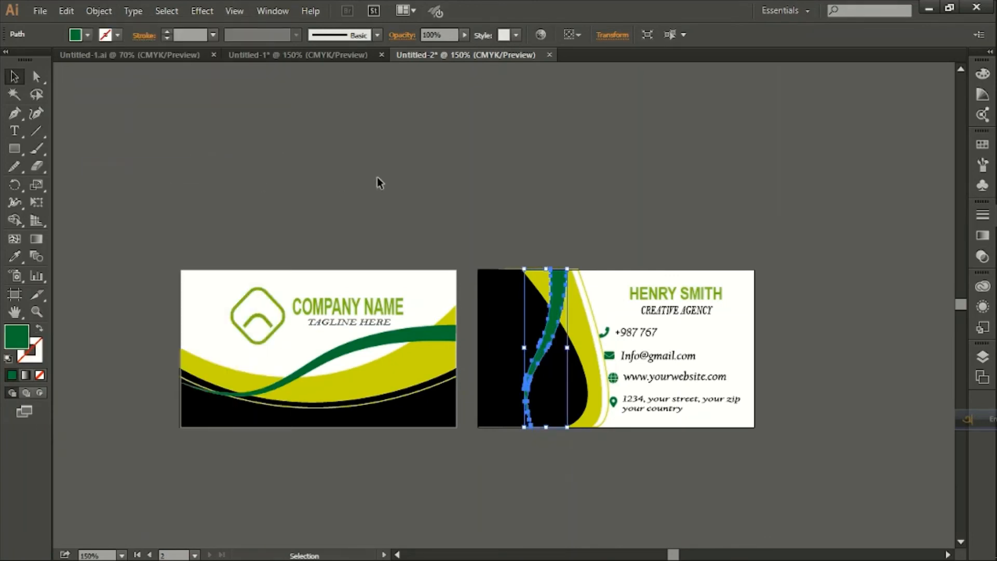
pyautogui.click(545, 216)
pyautogui.moveTo(513, 239); pyautogui.dragTo(743, 430)
pyautogui.moveTo(174, 236); pyautogui.dragTo(441, 452)
pyautogui.click(409, 199)
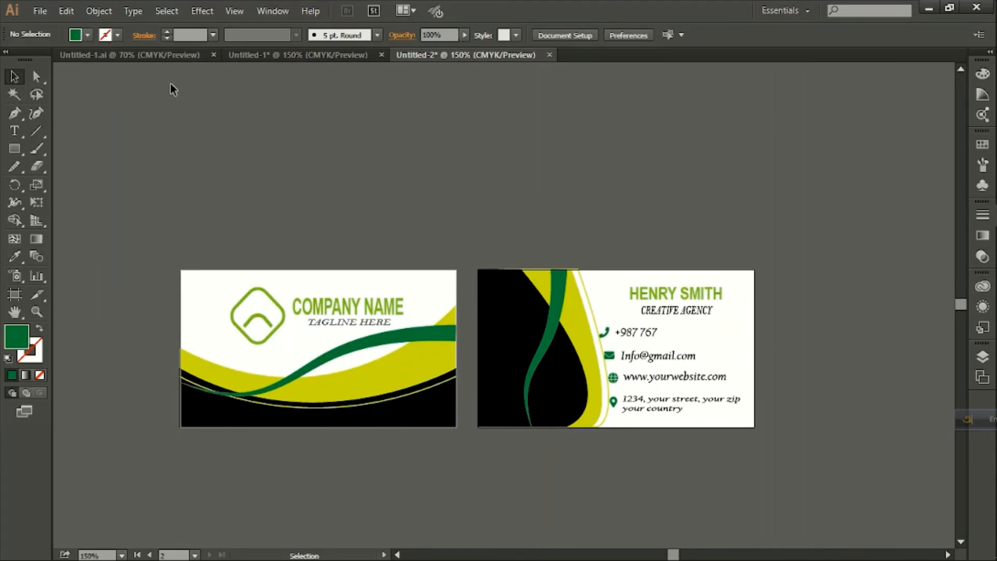
# Start an export of both artboards in JPEG (*.JPG) format to New folder (4) on the Desktop.
pyautogui.click(40, 11)
pyautogui.click(102, 299)
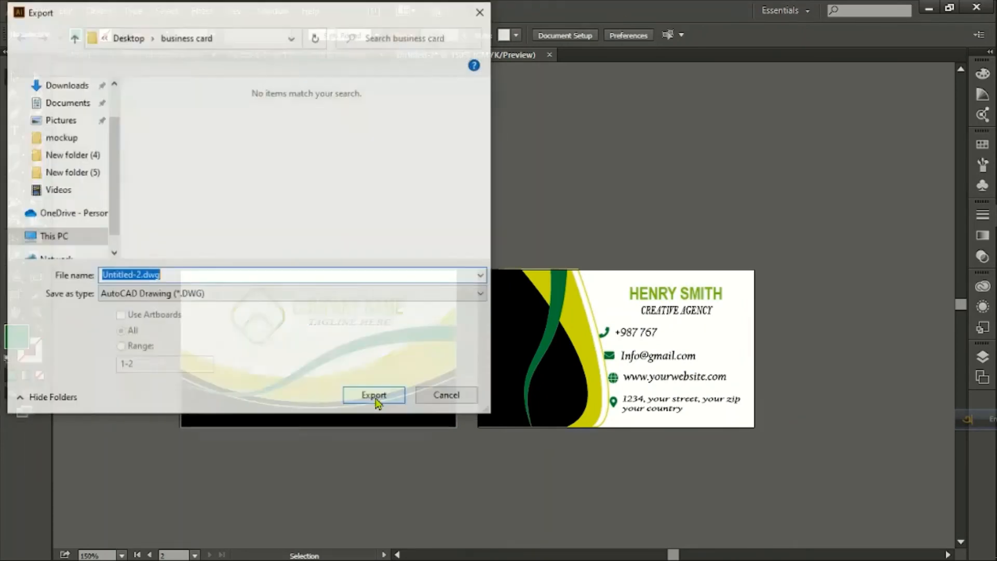
pyautogui.scroll(1, 73, 130)
pyautogui.click(60, 85)
pyautogui.scroll(-2, 190, 177)
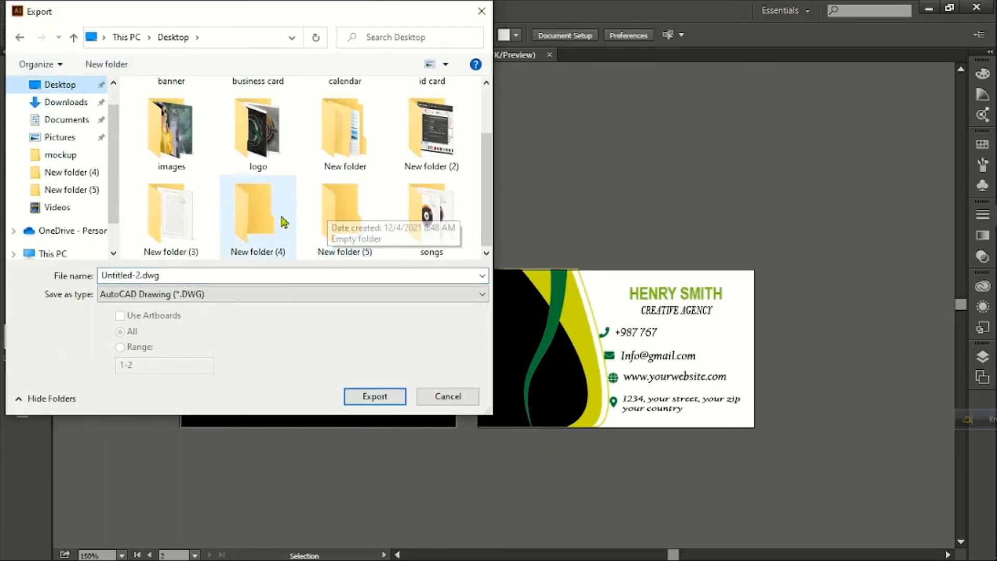
pyautogui.doubleClick(257, 212)
pyautogui.click(303, 295)
pyautogui.click(205, 383)
pyautogui.click(224, 301)
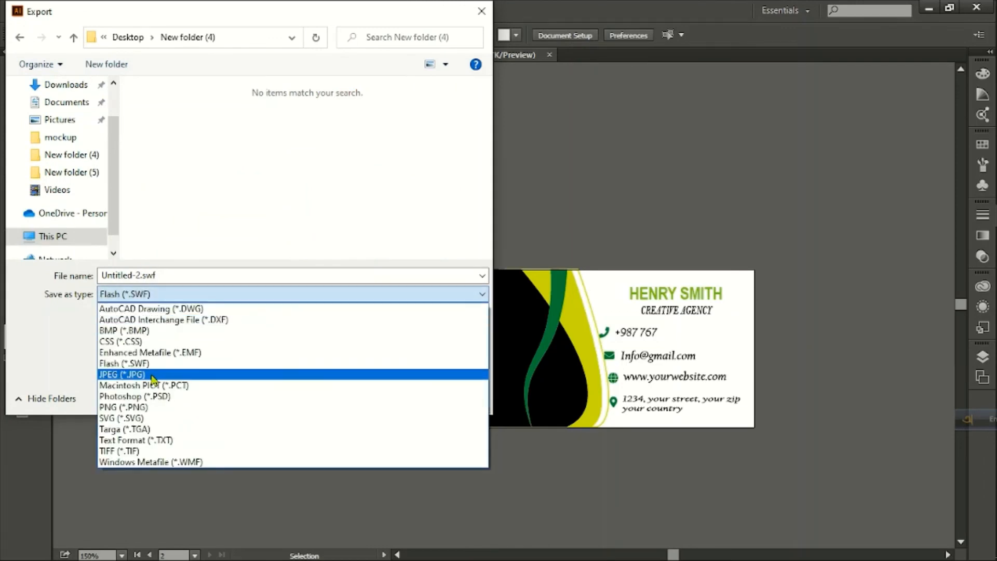
pyautogui.click(223, 378)
pyautogui.click(375, 396)
# Choose the RGB color model and a preset resolution in the JPEG options and finish the export.
pyautogui.click(447, 189)
pyautogui.click(449, 206)
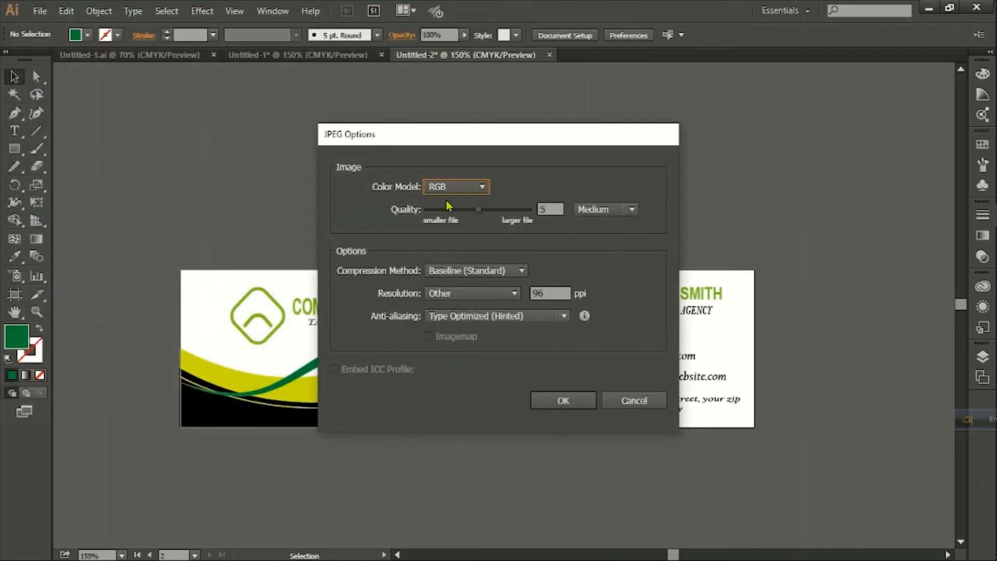
pyautogui.click(472, 293)
pyautogui.click(457, 331)
pyautogui.click(563, 401)
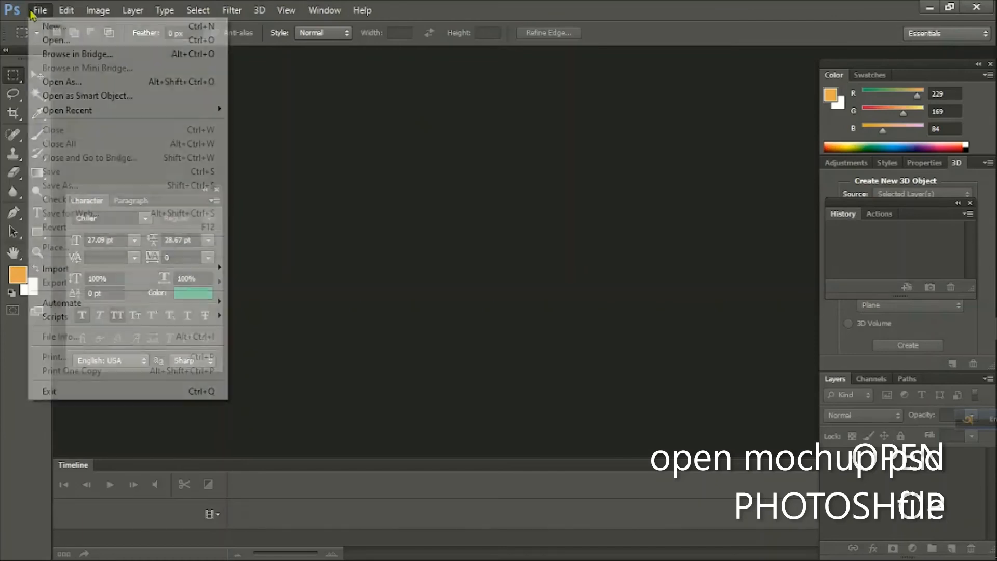
# Switch to Photoshop and open acn_template-04.psd from the mockup folder inside the business card folder.
pyautogui.click(55, 40)
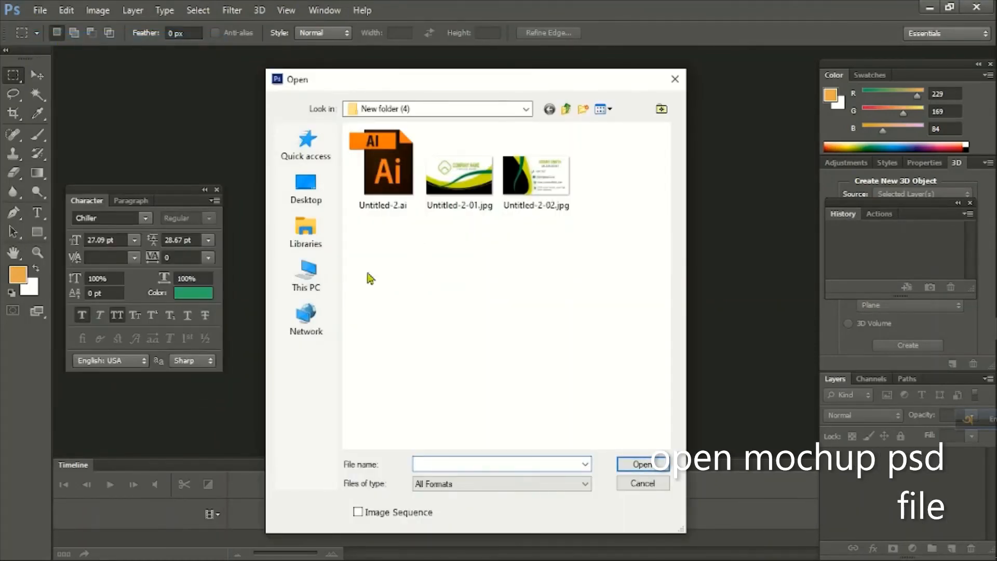
pyautogui.click(306, 276)
pyautogui.doubleClick(410, 260)
pyautogui.doubleClick(500, 206)
pyautogui.doubleClick(432, 159)
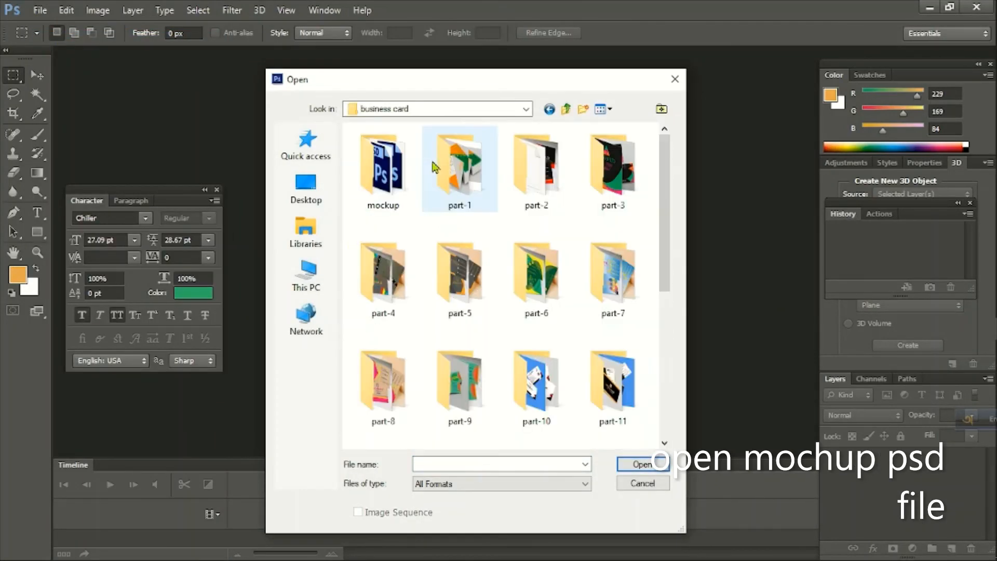
pyautogui.doubleClick(438, 165)
pyautogui.click(461, 186)
pyautogui.click(627, 464)
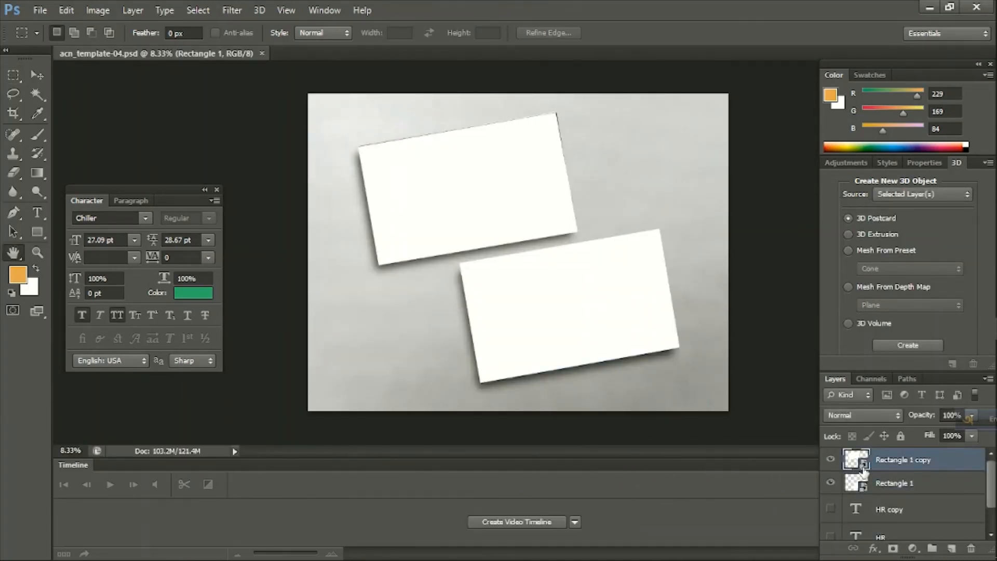
# Place Untitled-2-01.jpg from New folder (4) into the Rectangle 1 copy smart object and save its contents.
pyautogui.doubleClick(863, 468)
pyautogui.press('Escape')
pyautogui.doubleClick(857, 460)
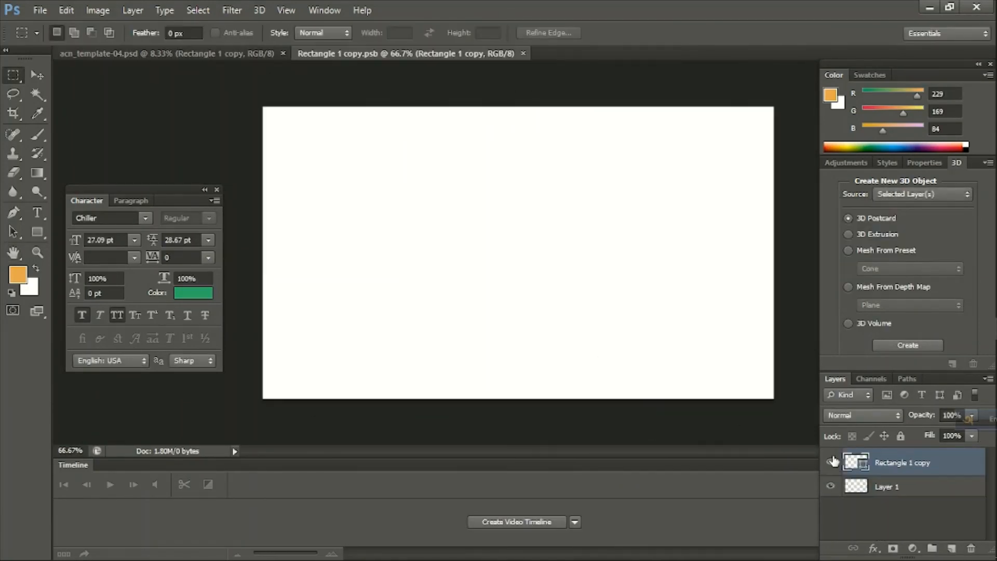
pyautogui.click(40, 10)
pyautogui.click(50, 247)
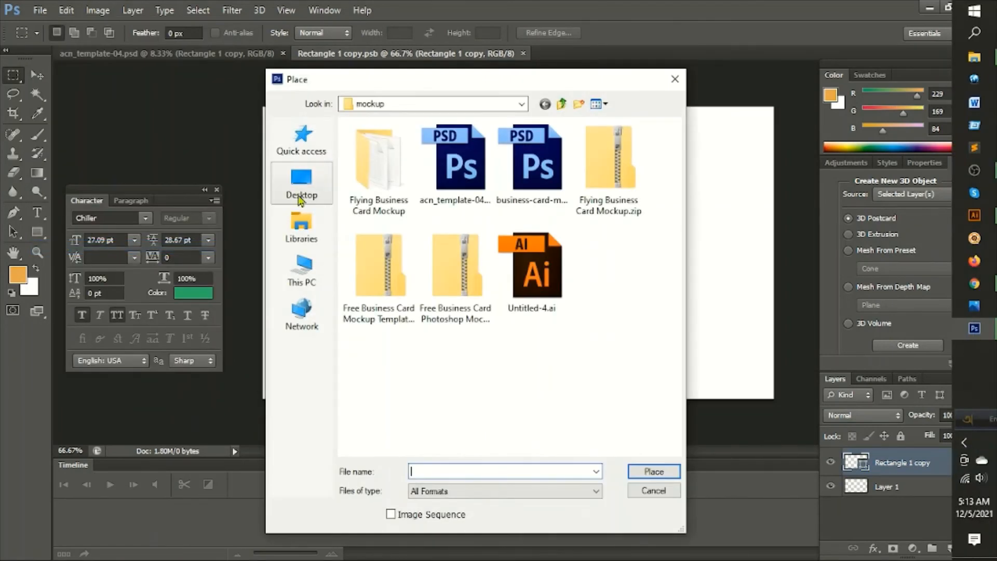
pyautogui.doubleClick(519, 362)
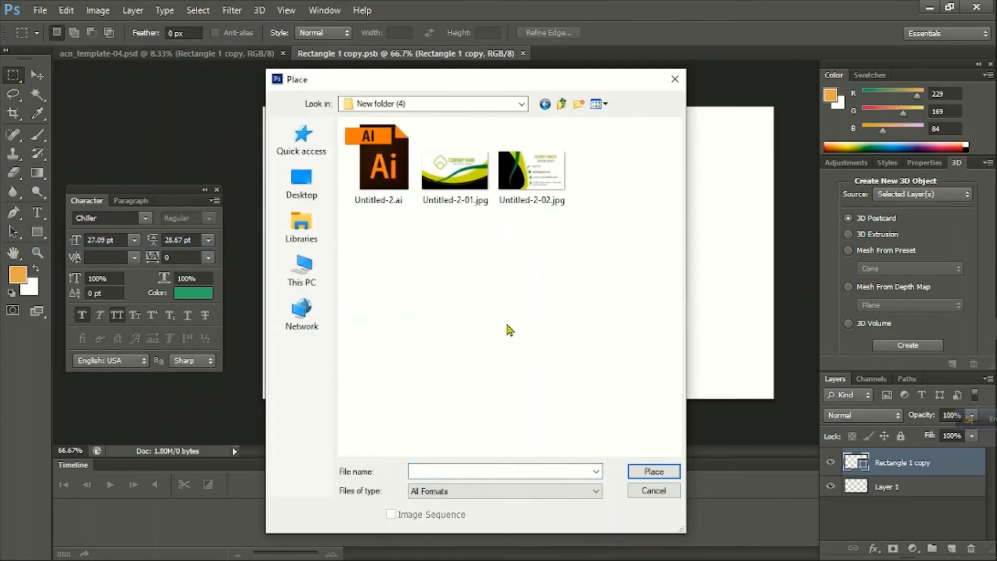
pyautogui.click(455, 166)
pyautogui.click(640, 474)
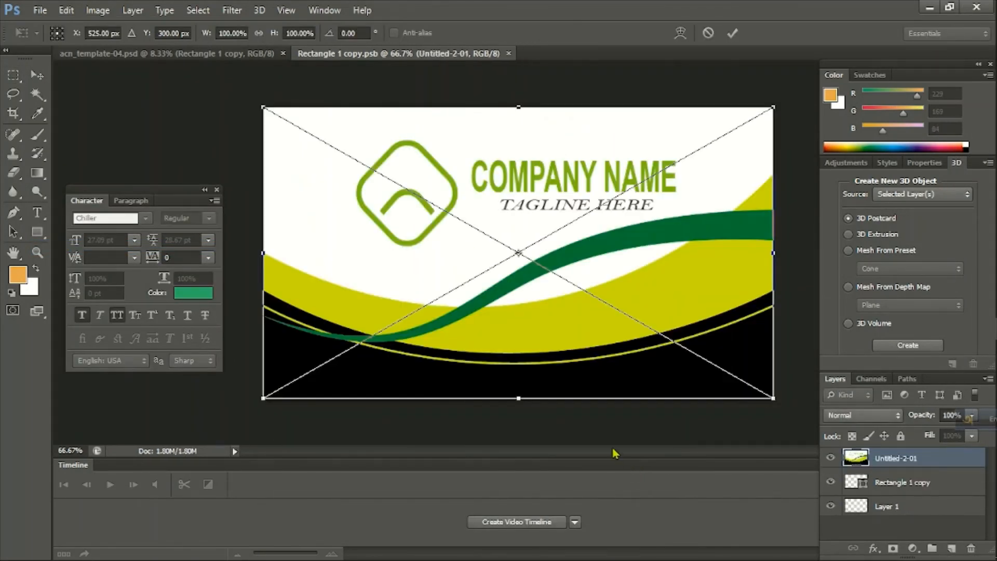
pyautogui.press('Return')
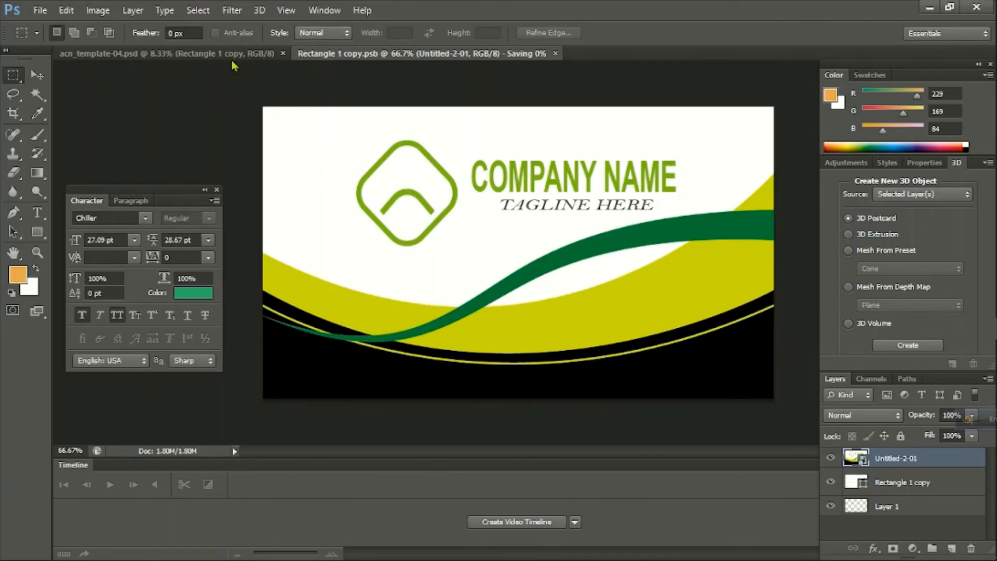
# Place Untitled-2-02.jpg into the Rectangle 1 smart object, saving its contents to update the card mockup.
pyautogui.click(233, 54)
pyautogui.doubleClick(852, 484)
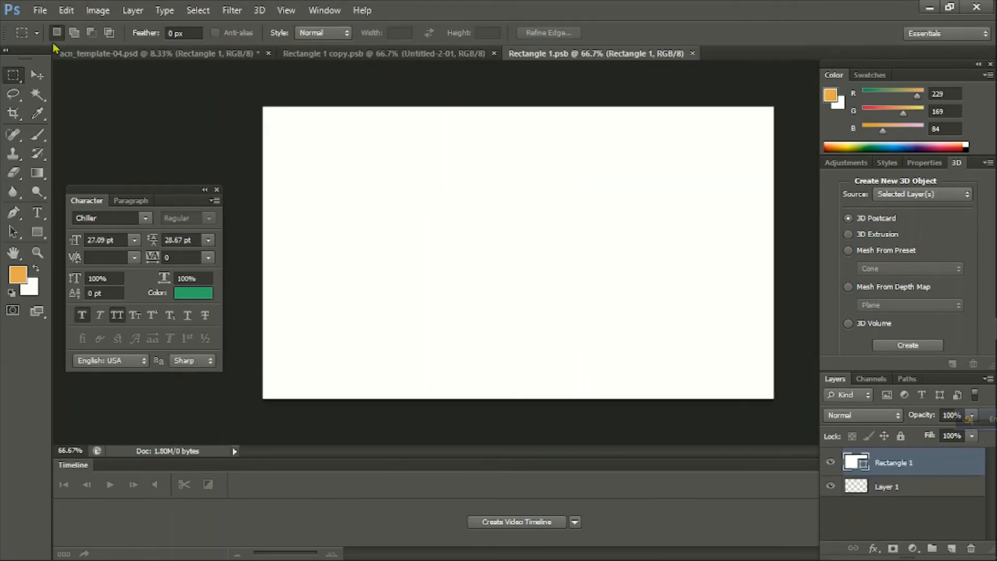
pyautogui.click(40, 10)
pyautogui.click(87, 246)
pyautogui.click(531, 165)
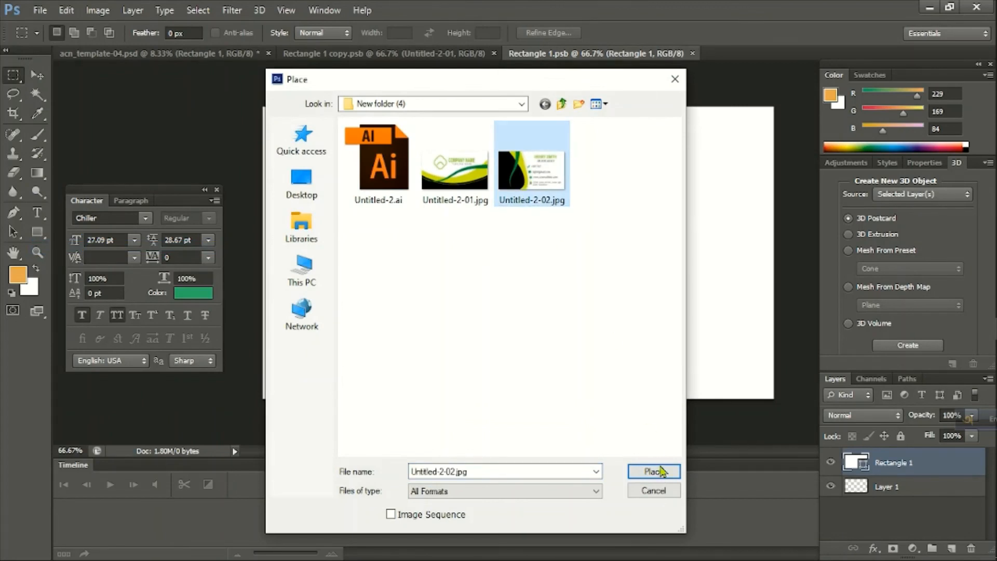
pyautogui.click(661, 472)
pyautogui.press('Return')
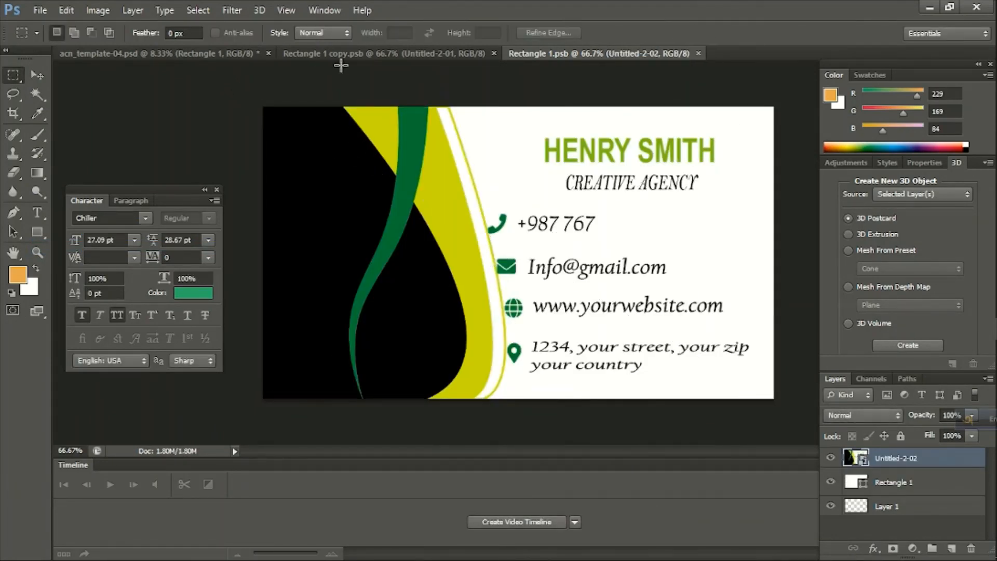
pyautogui.click(229, 54)
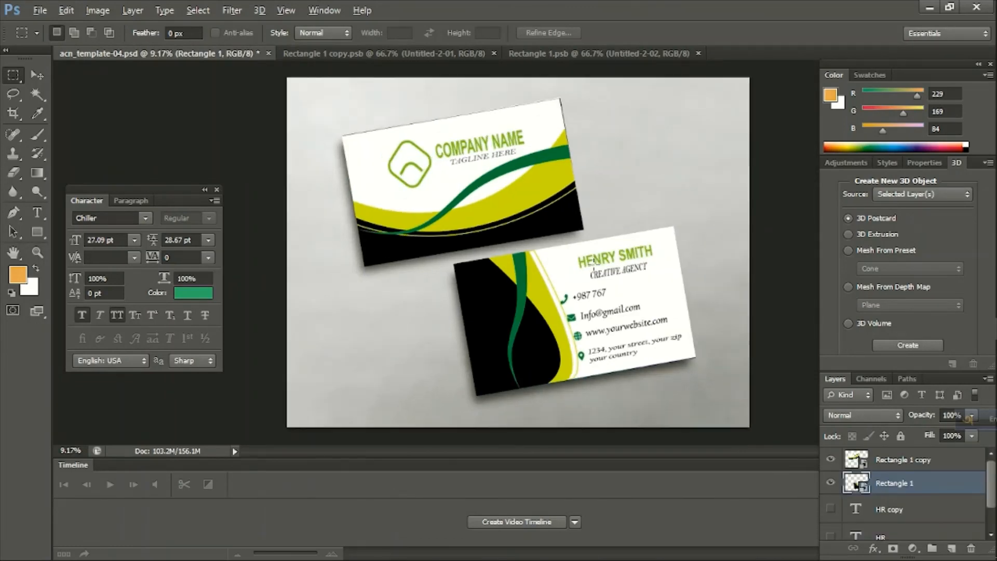
pyautogui.scroll(2, 594, 260)
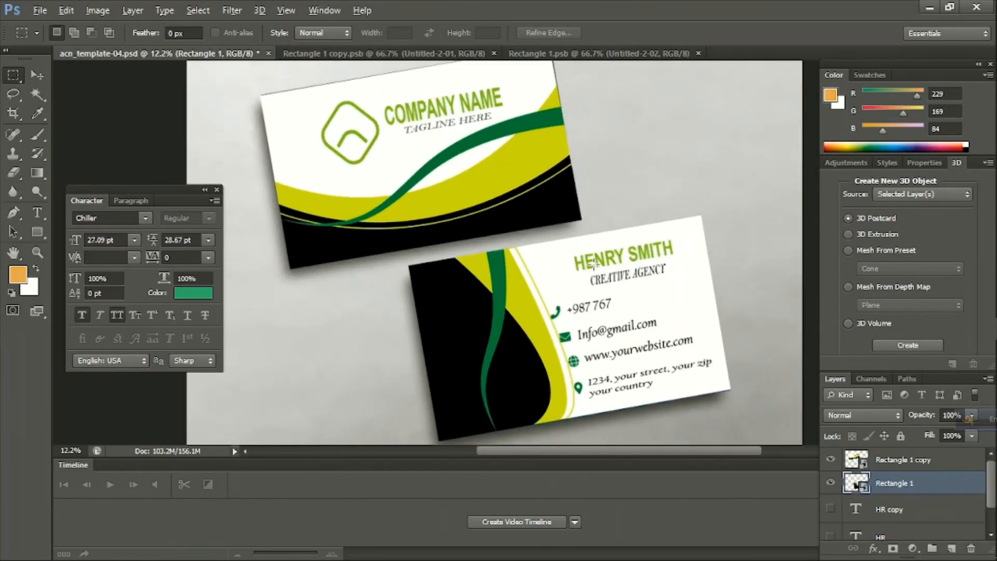